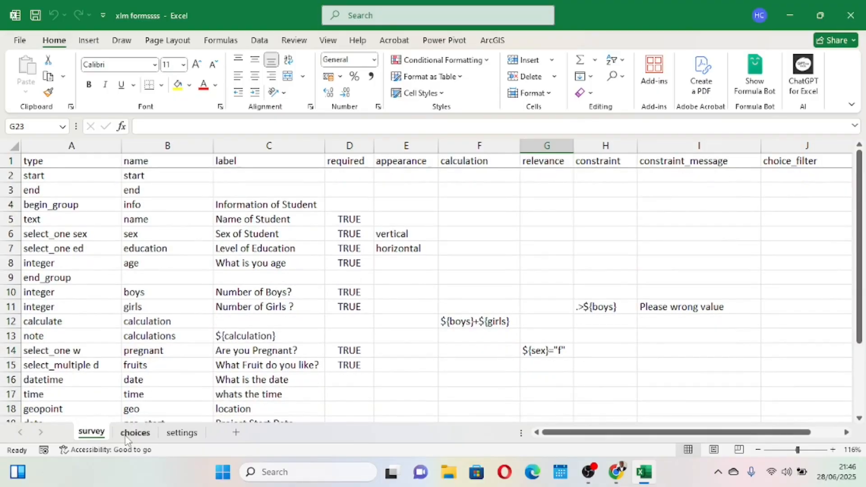
- Look through the choices sheet's answer lists and check the settings sheet of the XLSForm workbook
left_click(135, 433)
scroll(162, 302, "down", 4)
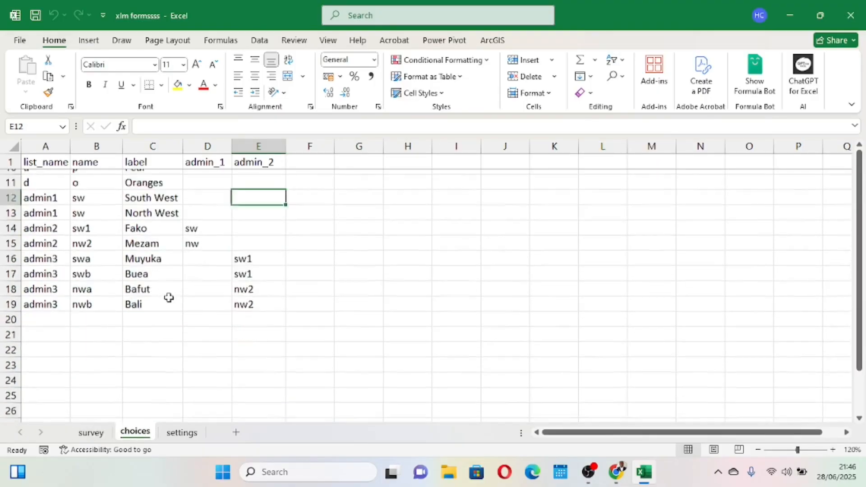
scroll(168, 296, "up", 4)
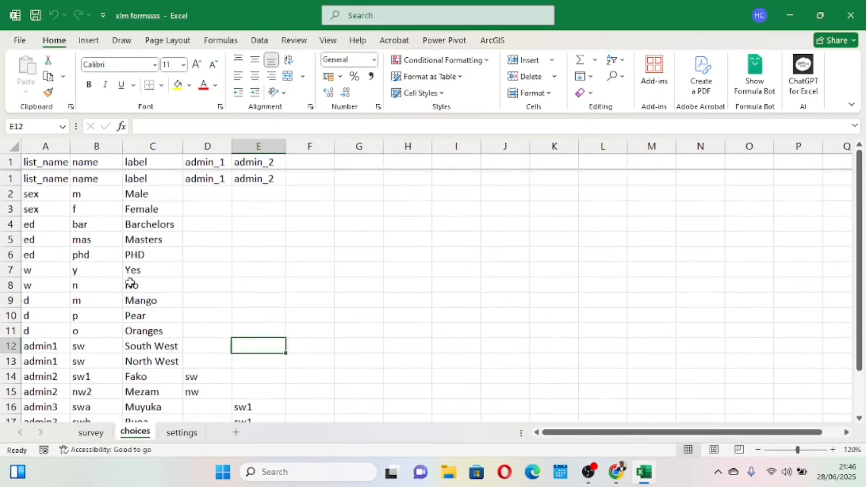
left_click(176, 433)
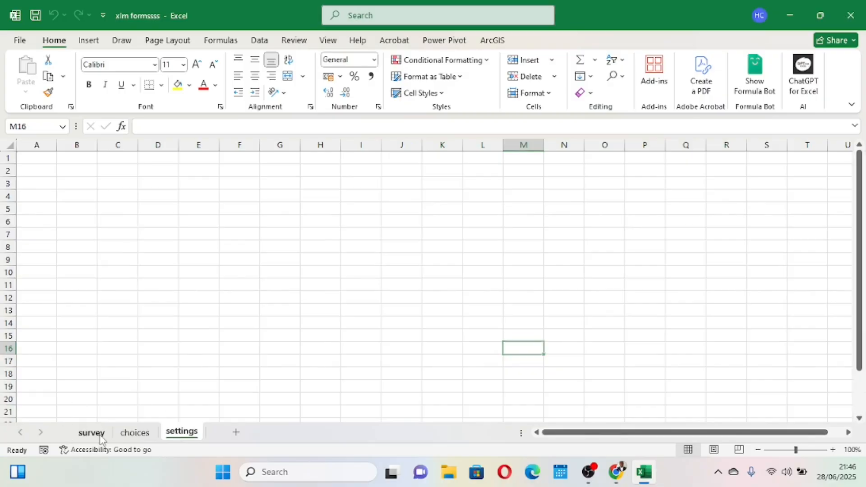
- Go through the survey sheet's column headers one by one, from type across to choice_filter
left_click(99, 436)
left_click(52, 157)
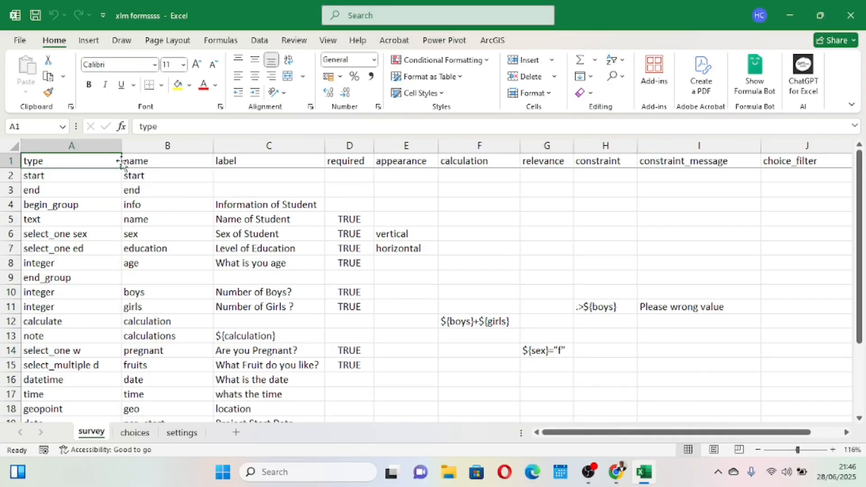
left_click(140, 158)
left_click(249, 163)
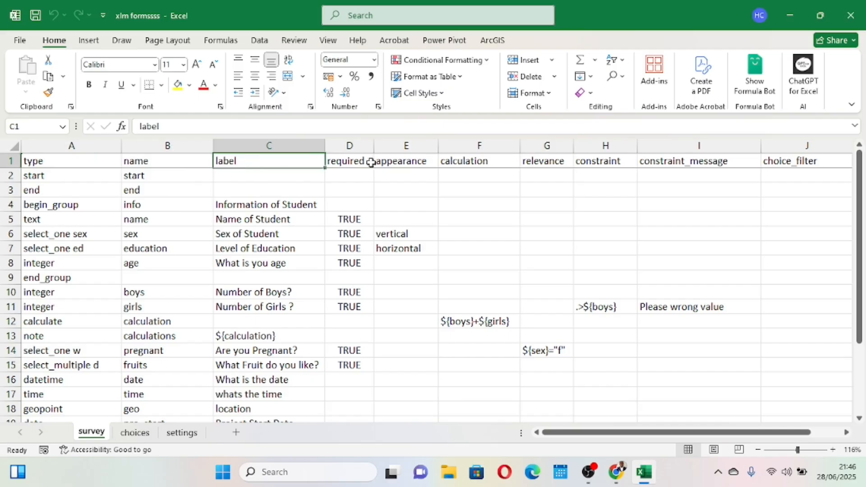
left_click(359, 161)
left_click_drag(403, 161, 483, 171)
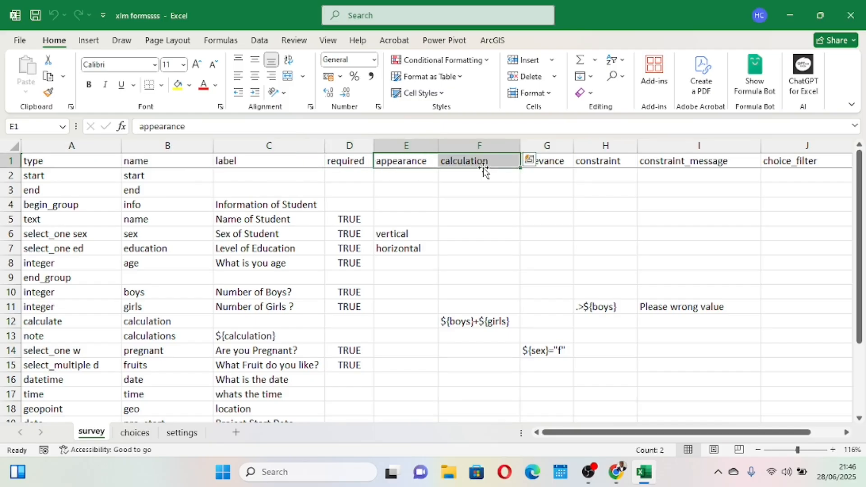
left_click(549, 157)
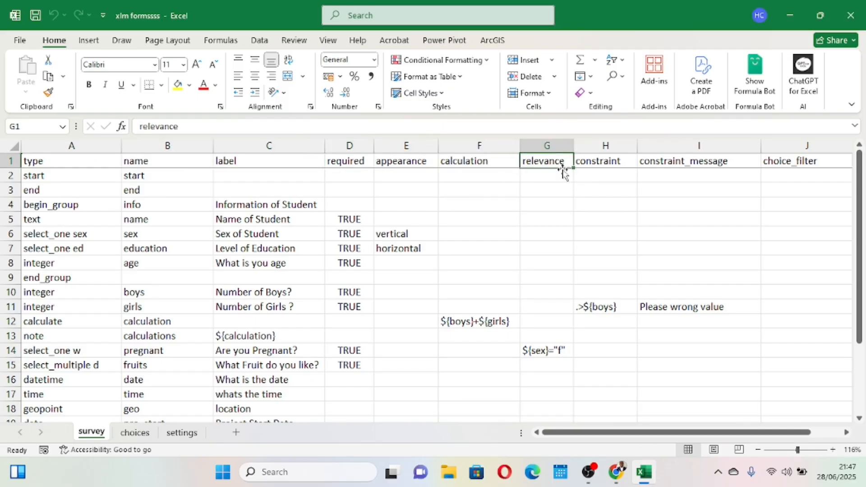
left_click(607, 164)
left_click(697, 164)
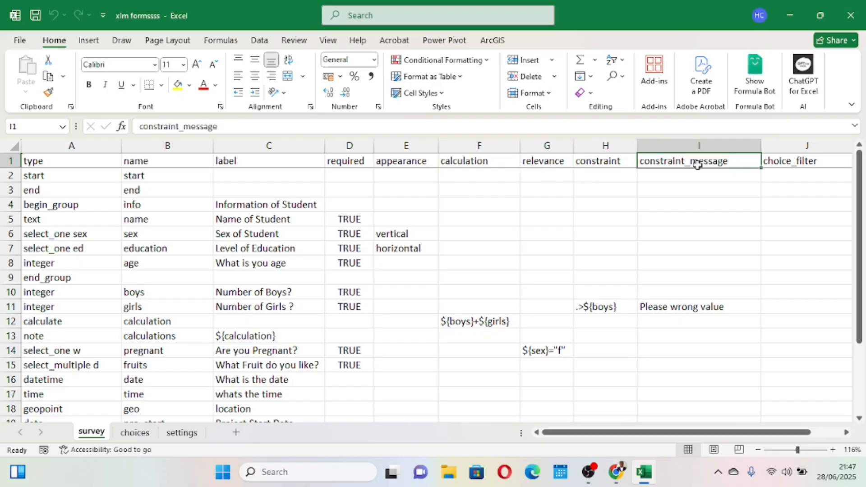
left_click(792, 161)
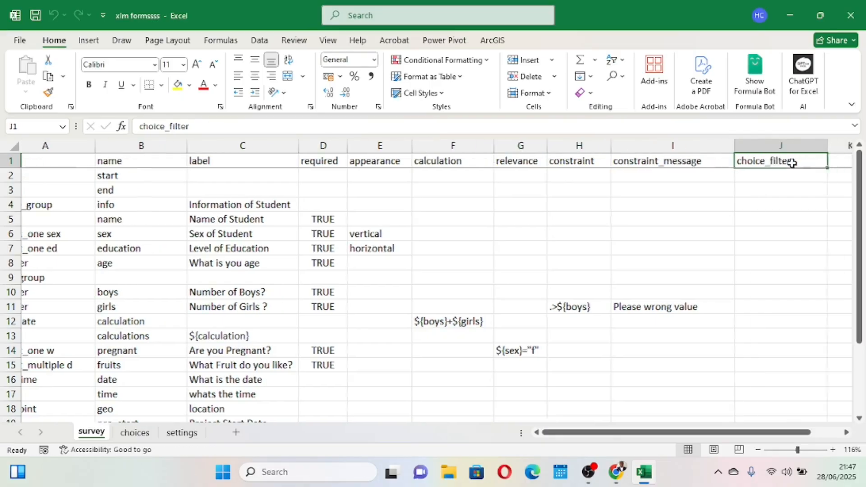
- Examine all question rows of the survey sheet, from the start entry down to the project date questions
scroll(577, 223, "left", 1)
scroll(516, 247, "down", 1)
scroll(516, 247, "up", 2)
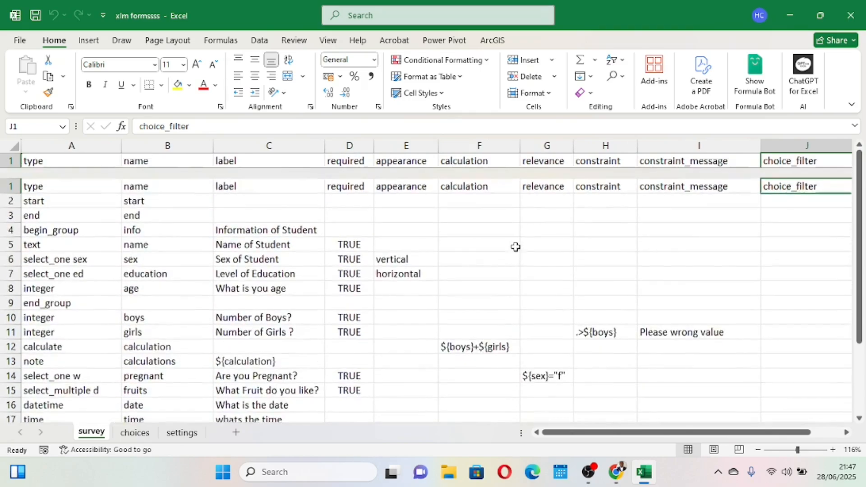
scroll(516, 247, "down", 2)
scroll(516, 247, "up", 2)
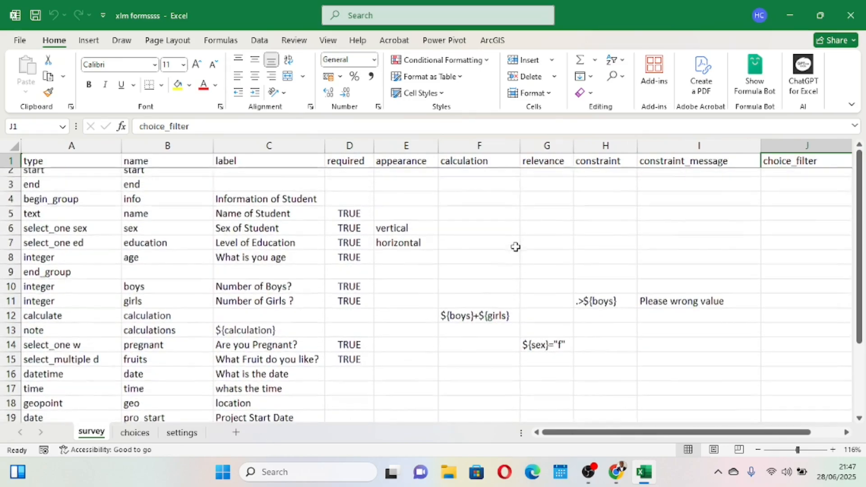
scroll(516, 248, "down", 4)
scroll(516, 247, "up", 4)
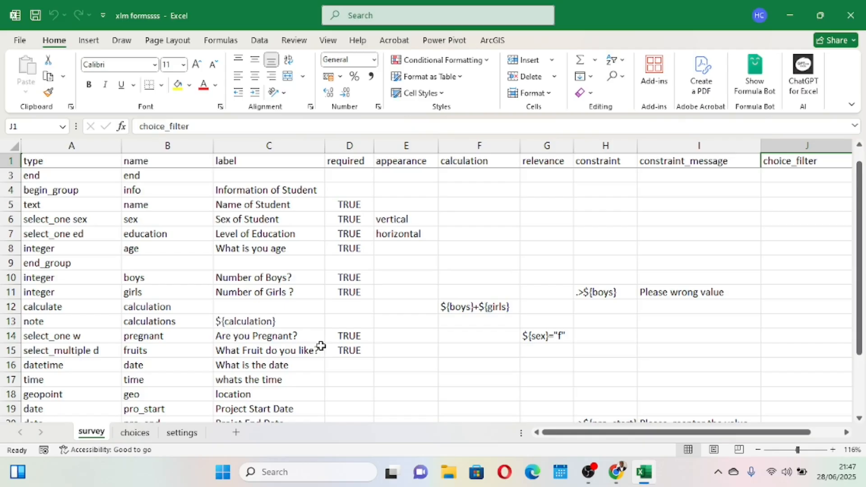
scroll(199, 321, "down", 2)
scroll(199, 323, "up", 2)
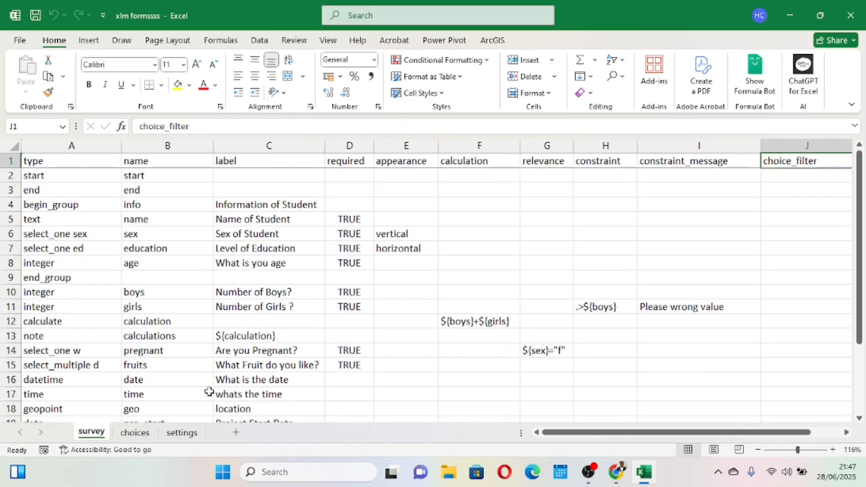
- Go through the choices sheet's column headers: list_name, name, label, admin_1 and admin_2
left_click(135, 434)
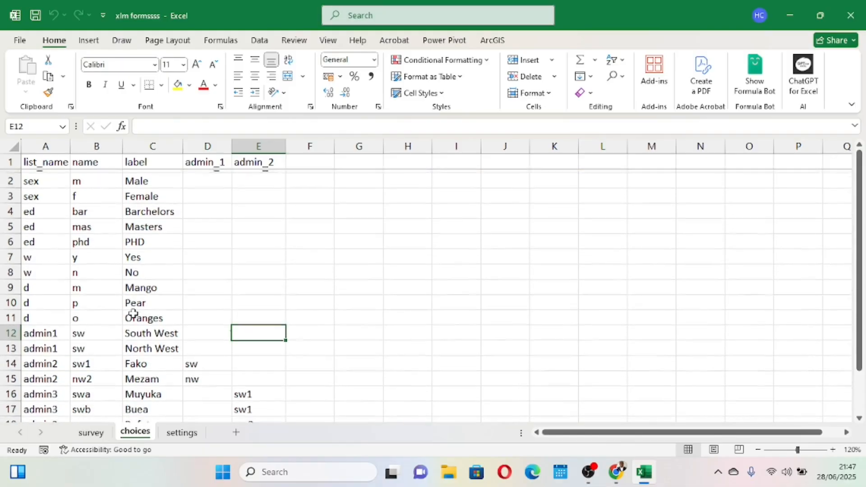
left_click(38, 164)
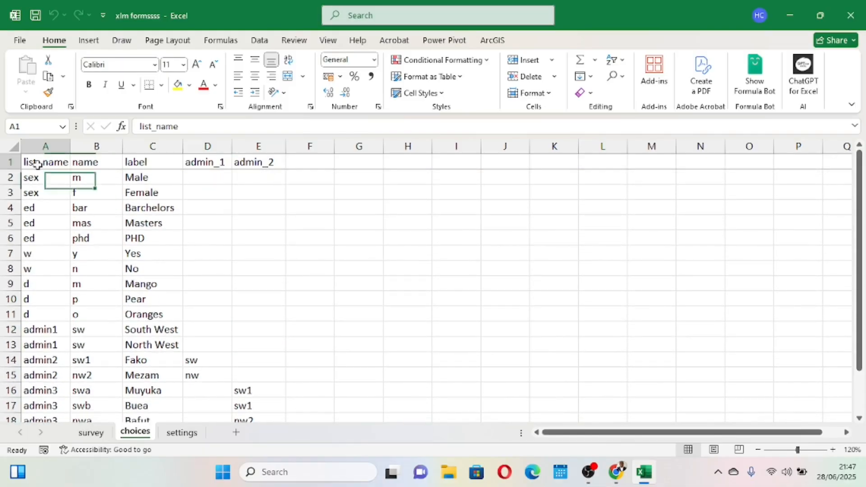
left_click(96, 162)
left_click(155, 162)
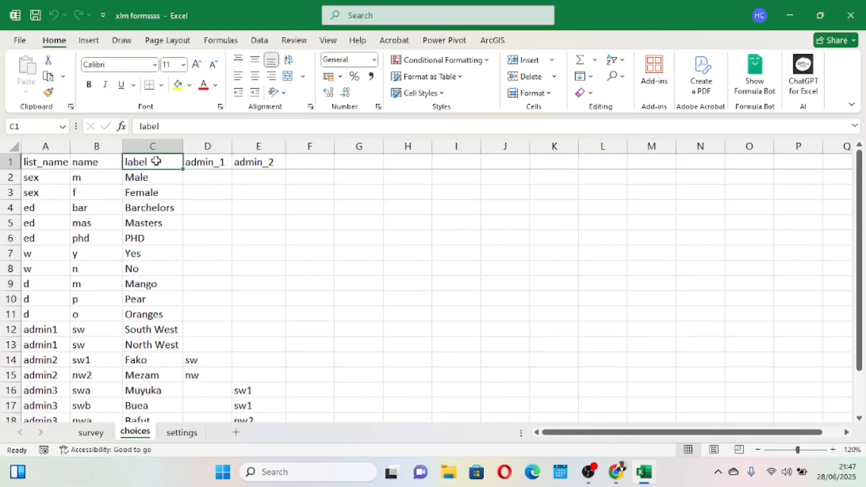
left_click(201, 163)
left_click(275, 162)
- Examine the choices sheet's list entries, including the cascading admin1, admin2 and admin3 rows
scroll(267, 289, "down", 3)
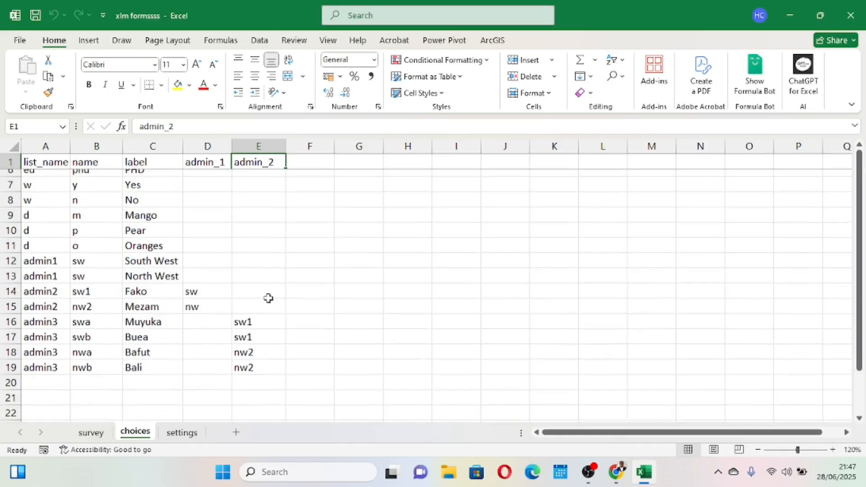
scroll(269, 299, "up", 1)
scroll(269, 297, "up", 3)
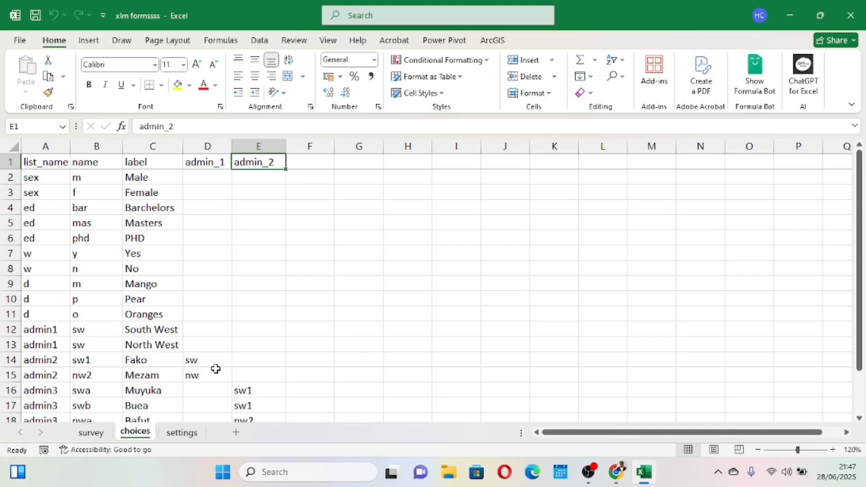
scroll(215, 370, "down", 1)
scroll(215, 369, "up", 1)
scroll(216, 370, "down", 1)
scroll(217, 368, "up", 1)
- Return to the survey sheet and look over its rows around the note question
left_click(92, 434)
left_click(113, 335)
scroll(112, 335, "up", 1)
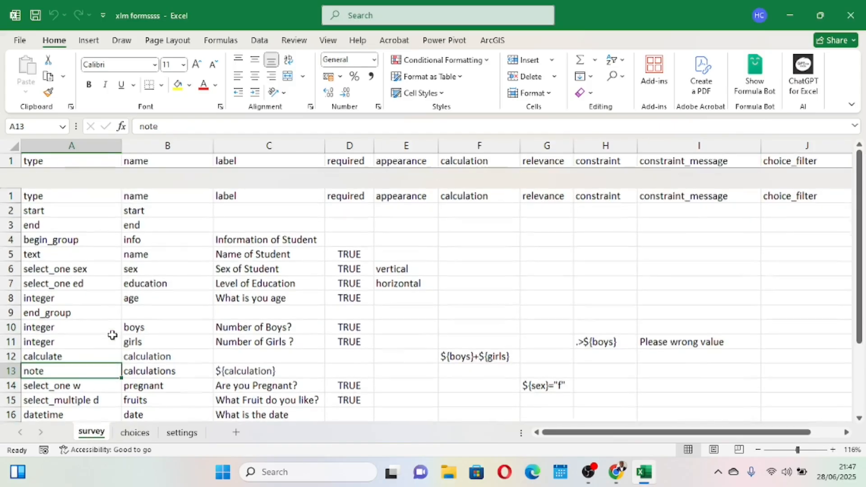
scroll(304, 349, "down", 1)
scroll(304, 348, "up", 1)
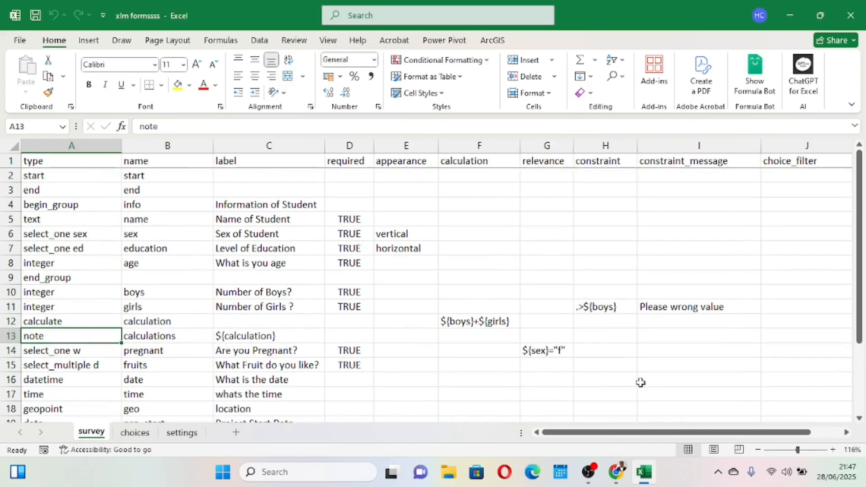
- Switch to the Kobotoolbox spreadsheet in Google Sheets and look through its survey sheet
mouse_move(617, 472)
left_click(619, 443)
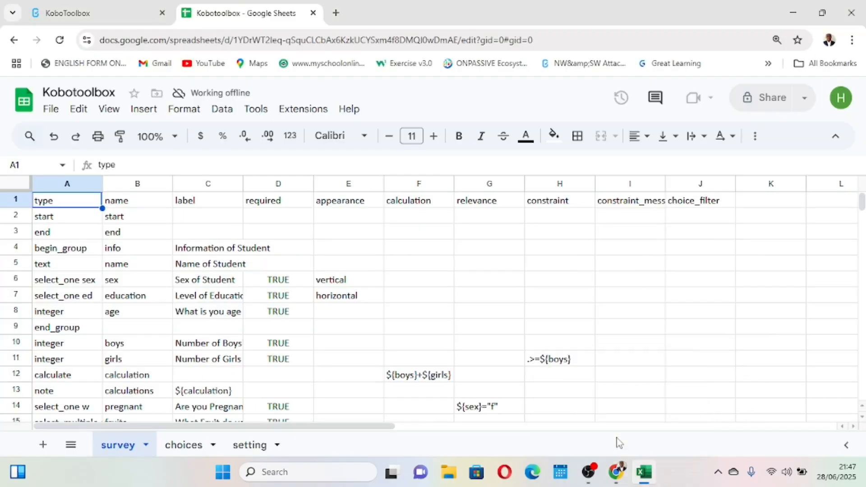
scroll(300, 277, "down", 3)
scroll(302, 277, "up", 3)
scroll(302, 278, "down", 4)
scroll(301, 278, "up", 4)
scroll(302, 277, "down", 8)
scroll(302, 278, "up", 8)
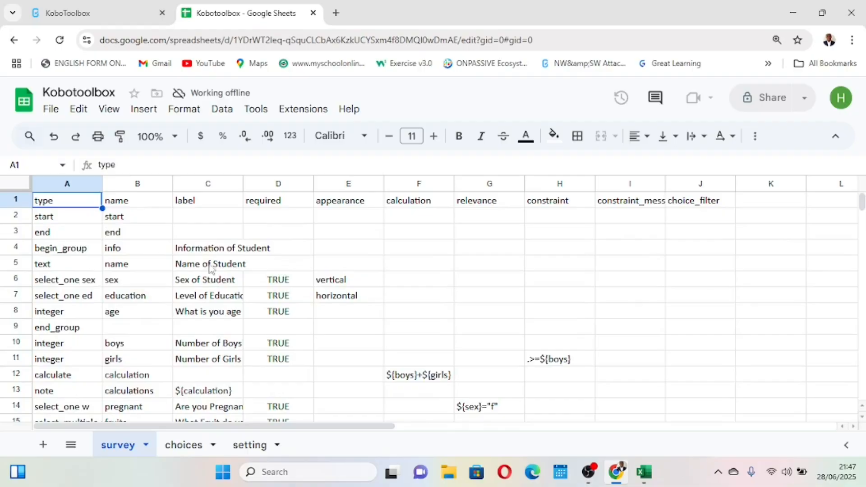
- Check the setting sheet and look through the choices sheet of the online Kobotoolbox spreadsheet
left_click(184, 447)
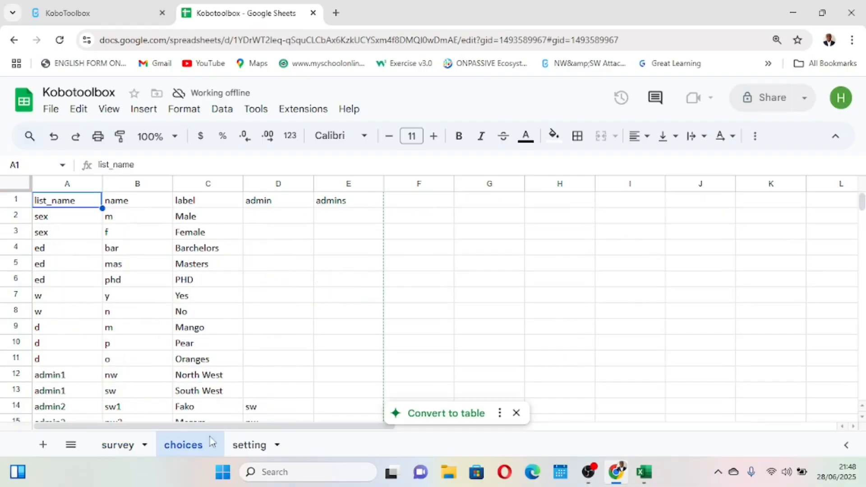
left_click(246, 446)
left_click(176, 446)
scroll(190, 327, "down", 3)
scroll(110, 375, "up", 3)
- Return to the online survey sheet and examine its question rows, including the age question's required setting
left_click(117, 448)
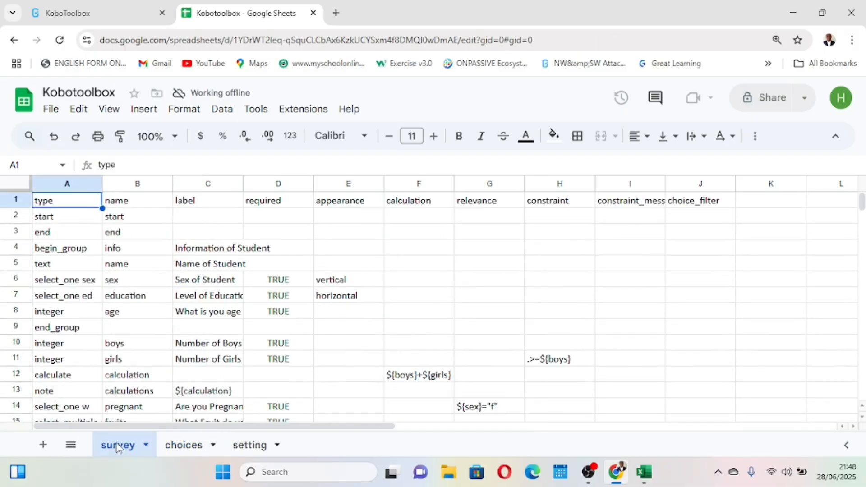
scroll(216, 276, "down", 1)
scroll(215, 275, "up", 1)
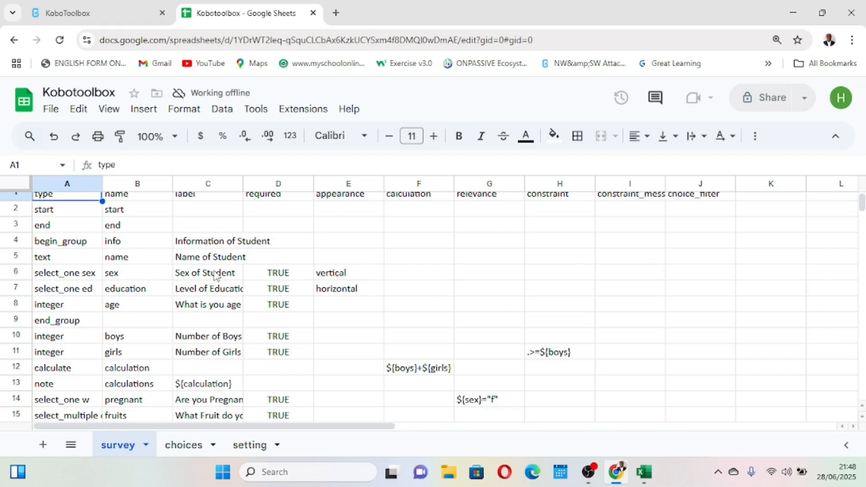
left_click(294, 311)
scroll(295, 315, "up", 1)
scroll(295, 314, "down", 1)
scroll(295, 315, "up", 1)
scroll(294, 315, "down", 1)
scroll(294, 315, "up", 1)
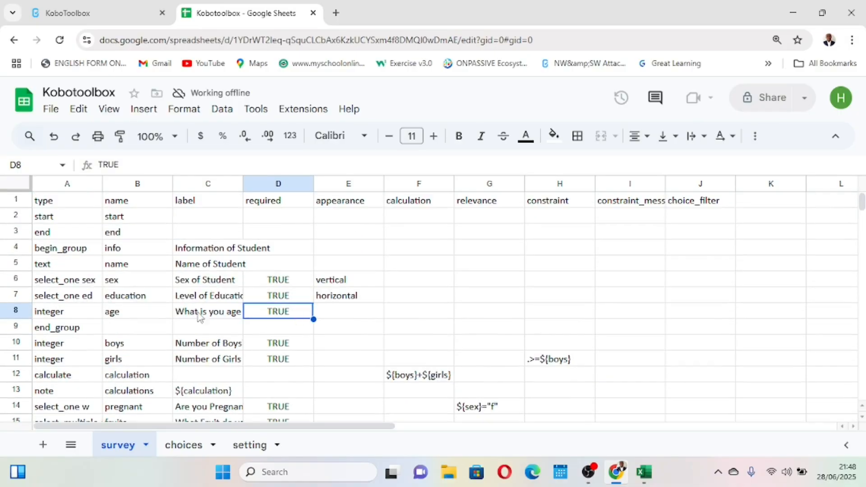
scroll(305, 366, "down", 4)
scroll(305, 366, "right", 1)
scroll(305, 366, "up", 4)
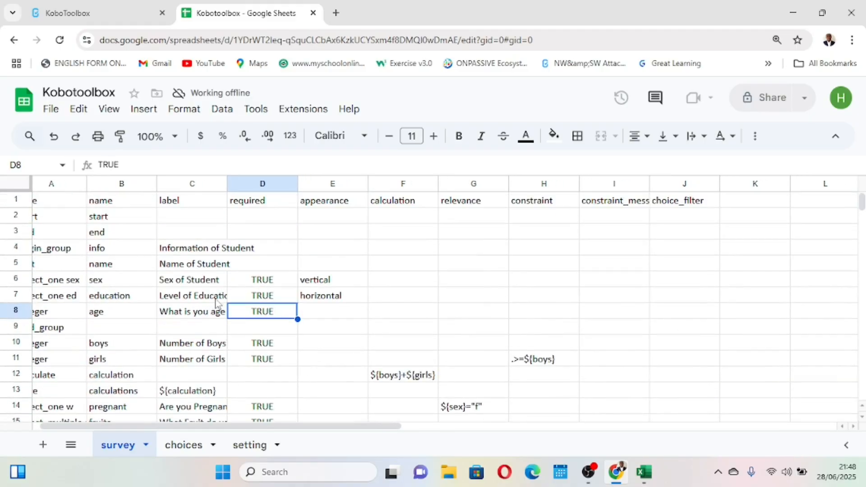
- Go through the online survey sheet's column headers, from label to choice_filter, and finish on name
left_click(176, 202)
left_click(247, 206)
left_click(329, 207)
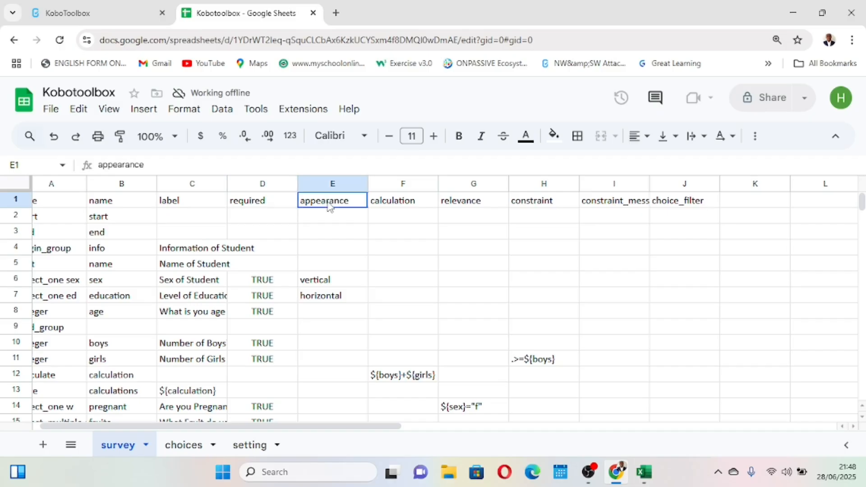
left_click(411, 206)
left_click(469, 205)
left_click(527, 205)
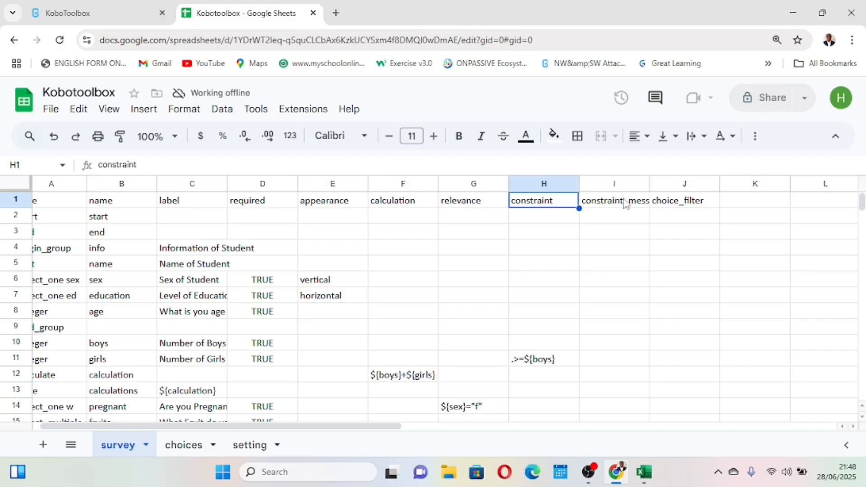
left_click(626, 205)
left_click(699, 202)
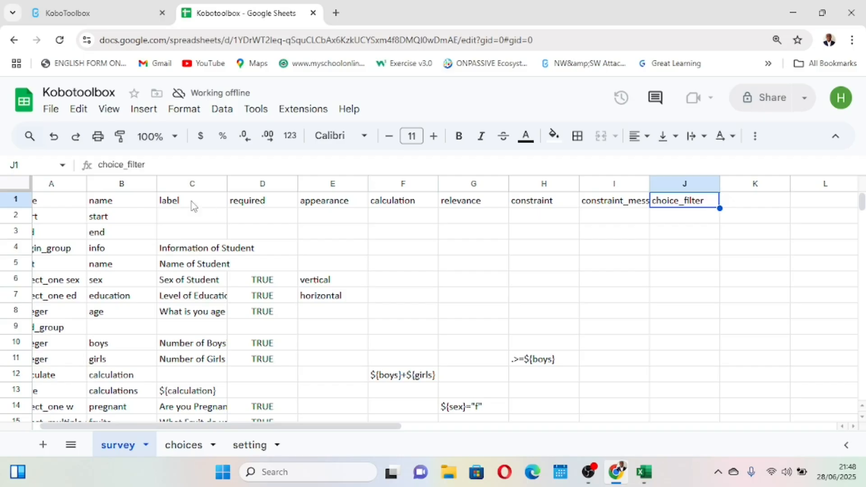
left_click(137, 201)
scroll(137, 201, "left", 1)
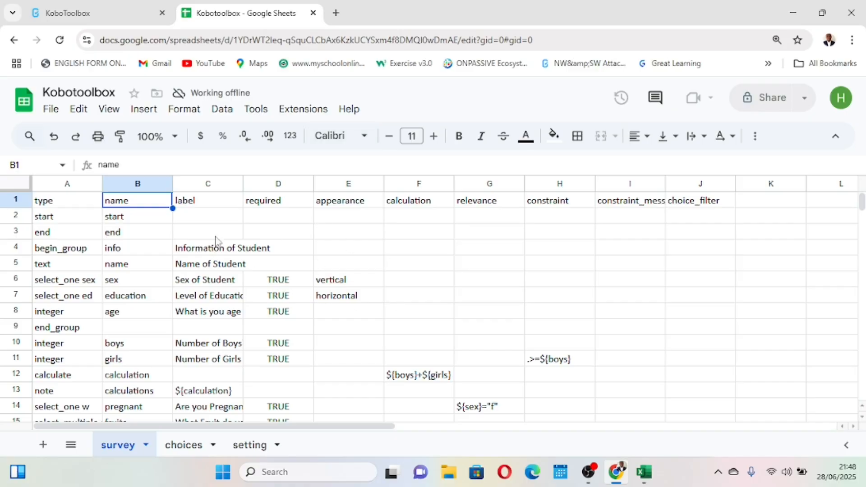
- Switch to KoboToolbox, start a new project and examine the source options for uploading or importing an XLSForm
left_click(84, 18)
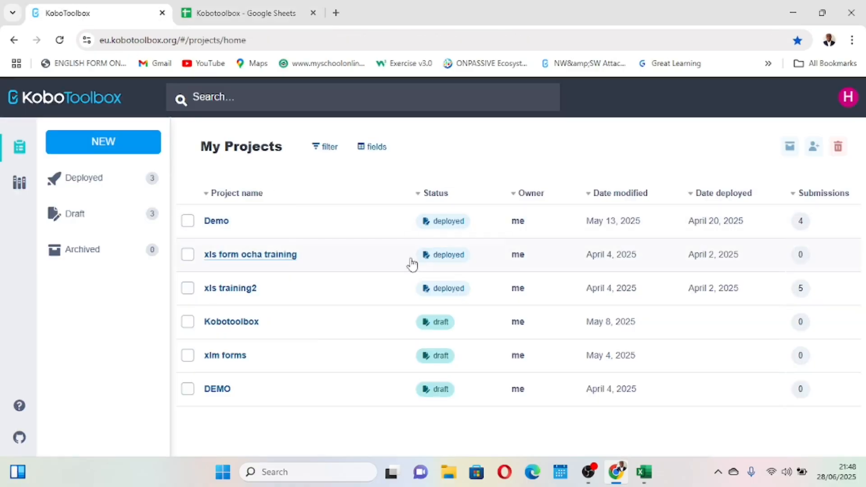
left_click(123, 152)
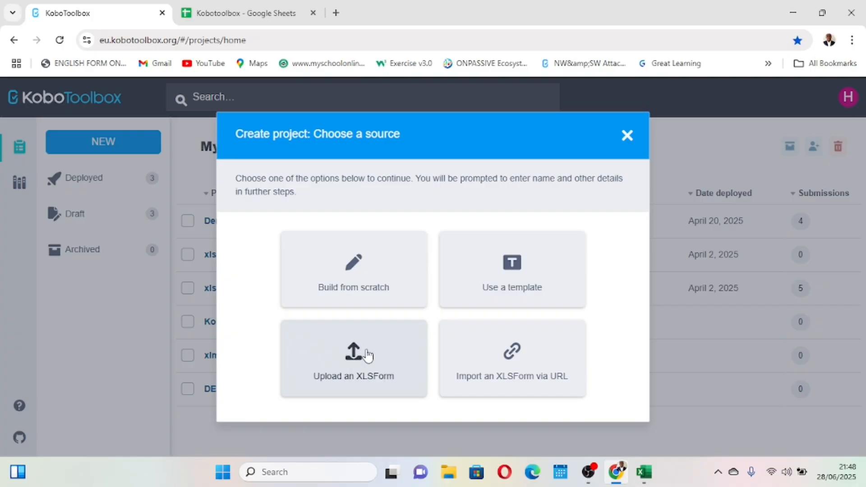
scroll(514, 355, "up", 5)
scroll(516, 360, "up", 1)
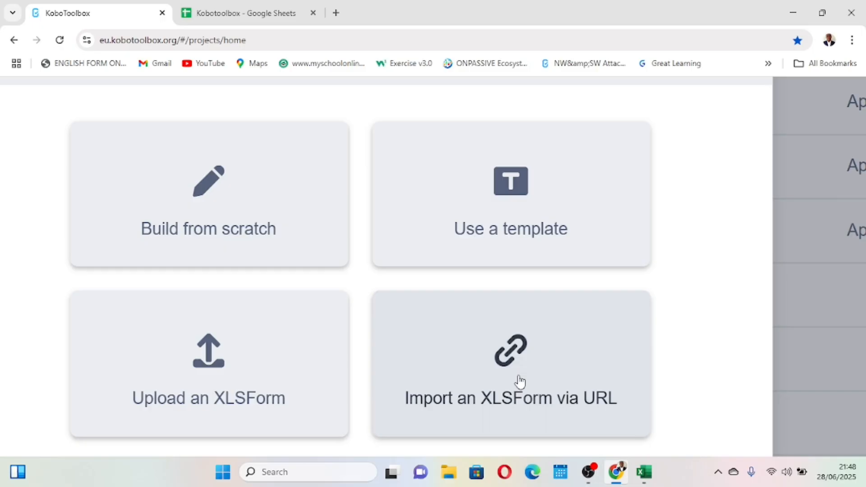
scroll(519, 382, "down", 6)
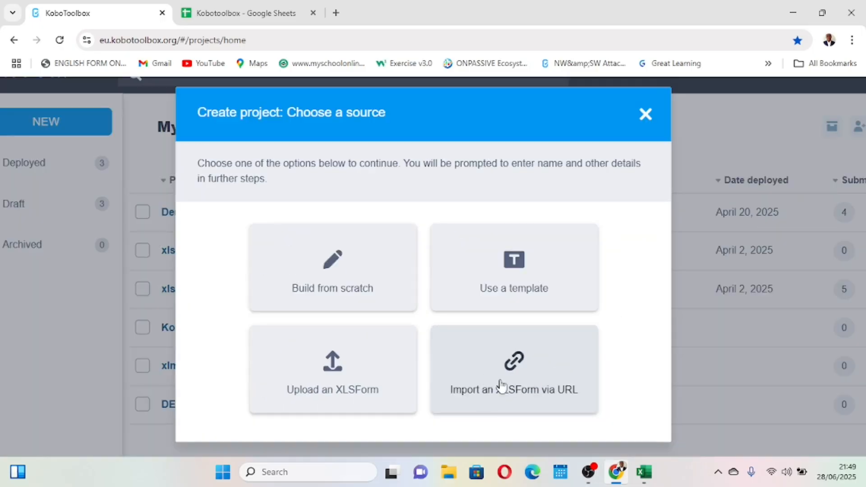
- Choose importing an XLSForm via URL as the project source and switch to the Kobotoolbox spreadsheet in Google Sheets
left_click(519, 383)
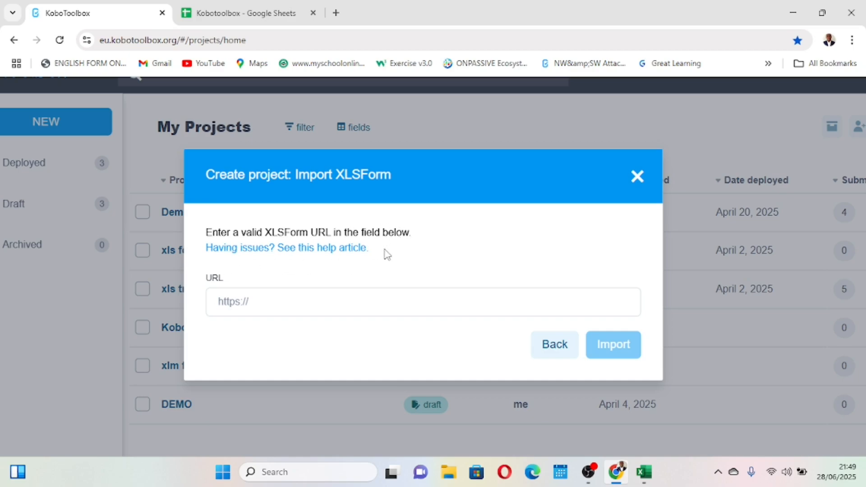
left_click(241, 13)
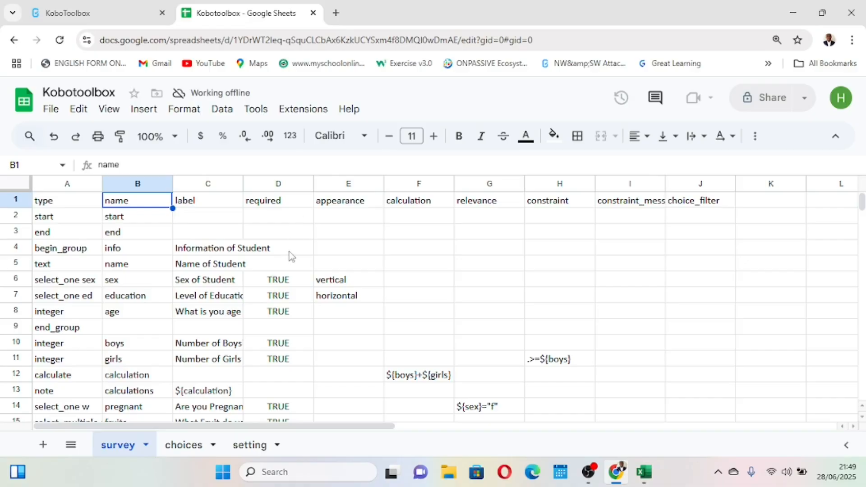
scroll(284, 257, "up", 3)
scroll(284, 257, "left", 4)
scroll(284, 257, "up", 2)
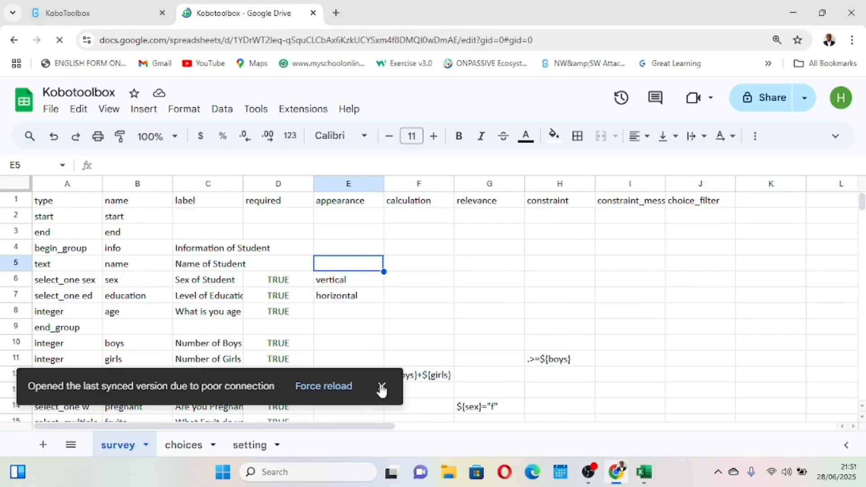
left_click(381, 387)
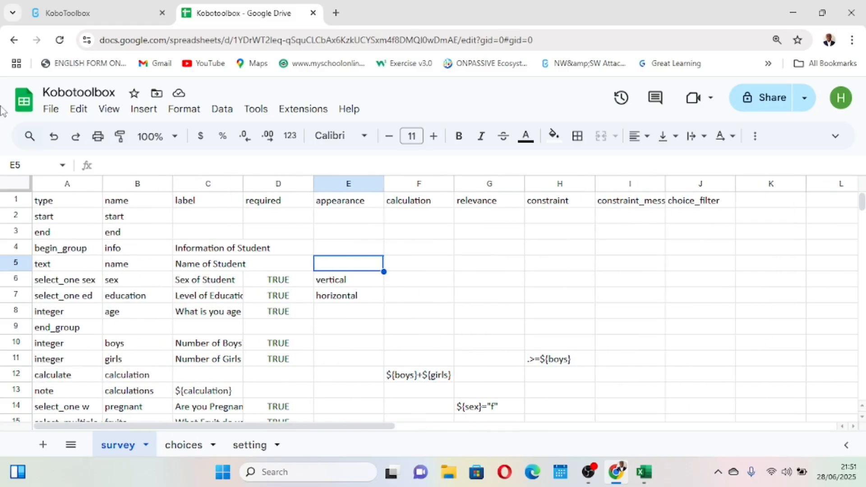
- Open the Publish to the web settings for the Kobotoolbox spreadsheet
left_click(51, 110)
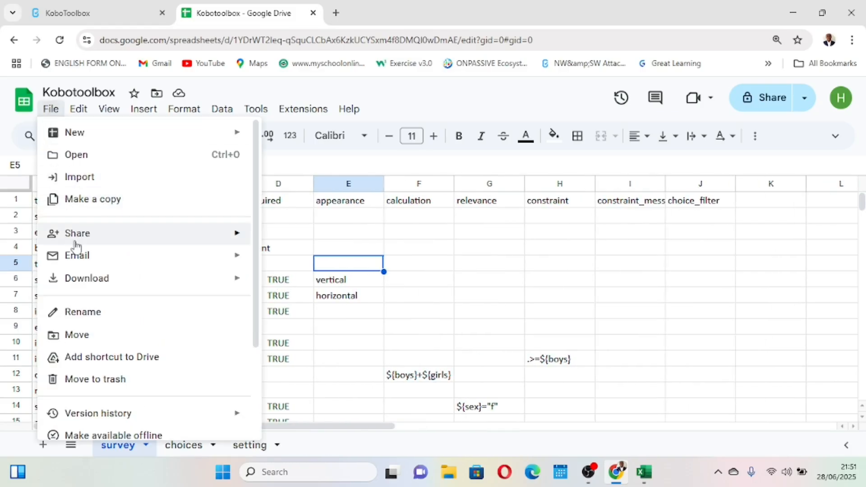
mouse_move(68, 236)
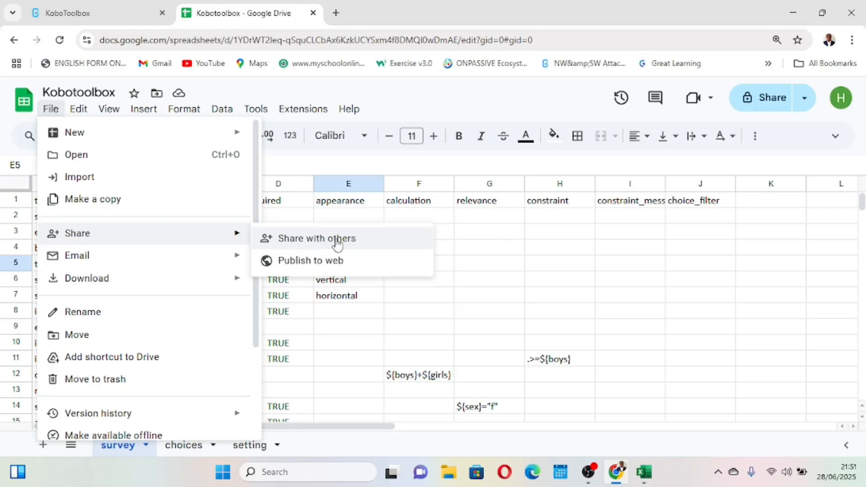
left_click(318, 256)
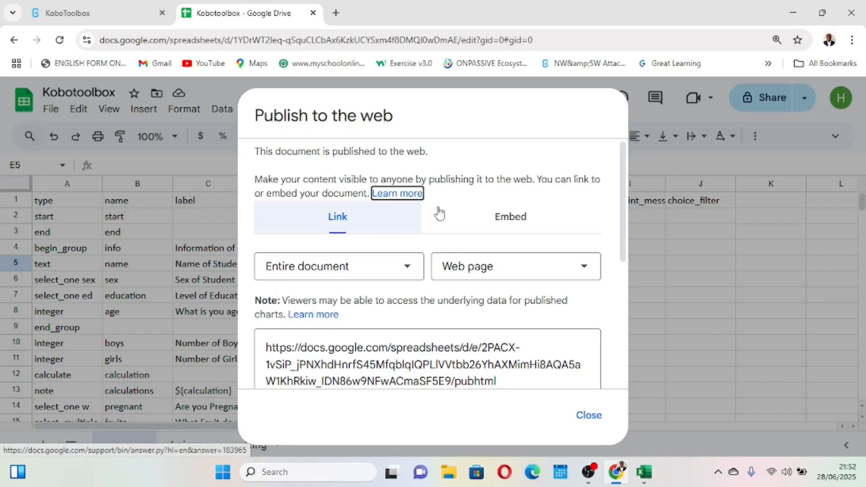
- Compare the Link and Embed publishing options and examine the link's content, format and sharing settings
left_click(458, 214)
left_click(342, 220)
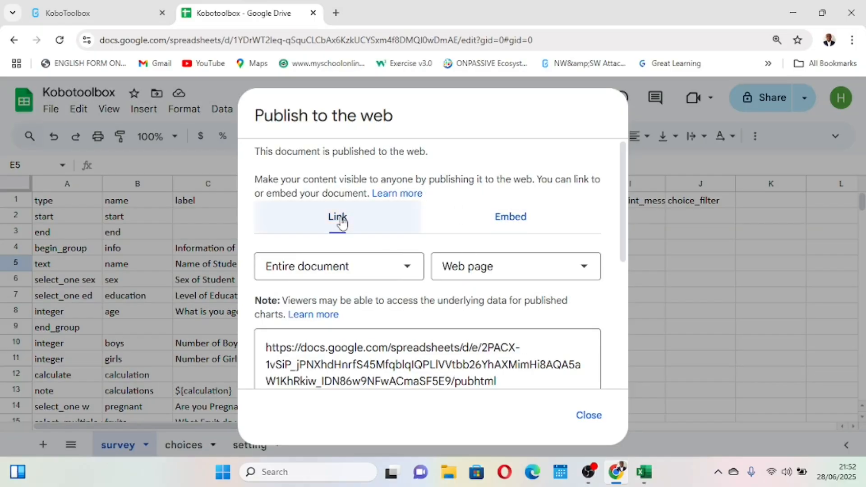
left_click(504, 222)
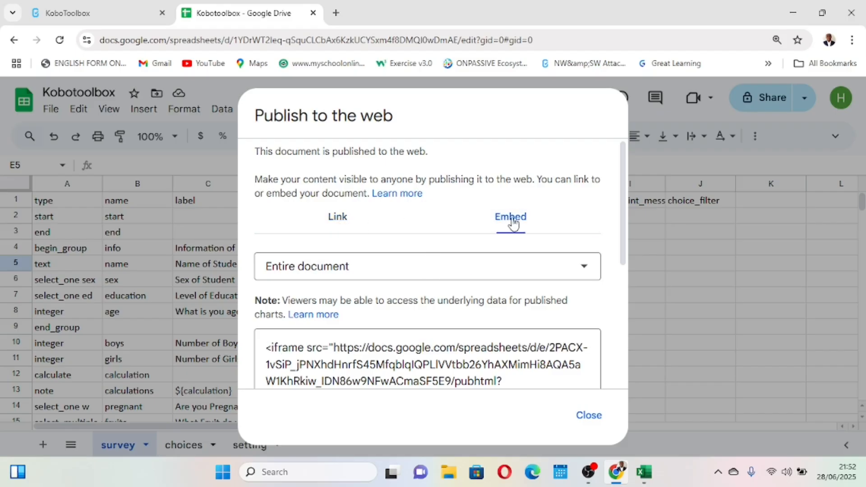
left_click(335, 219)
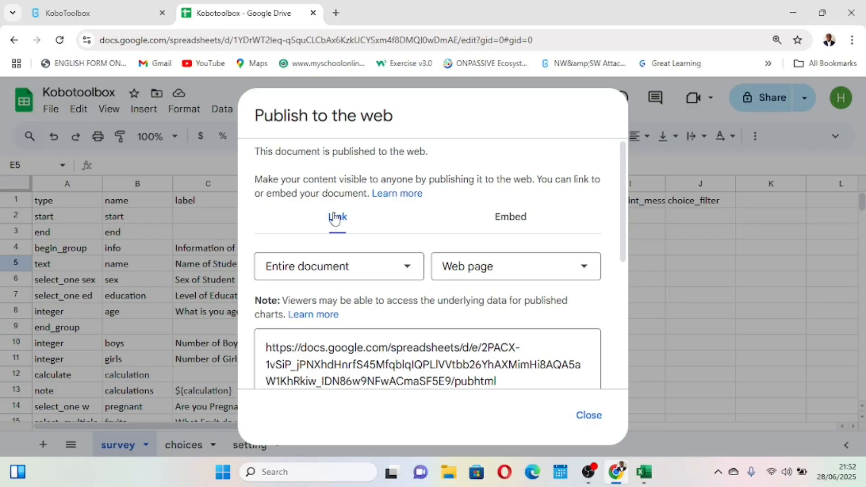
scroll(480, 289, "down", 1)
scroll(481, 284, "down", 2)
scroll(481, 286, "up", 1)
scroll(481, 289, "down", 3)
scroll(481, 289, "up", 3)
scroll(482, 289, "up", 2)
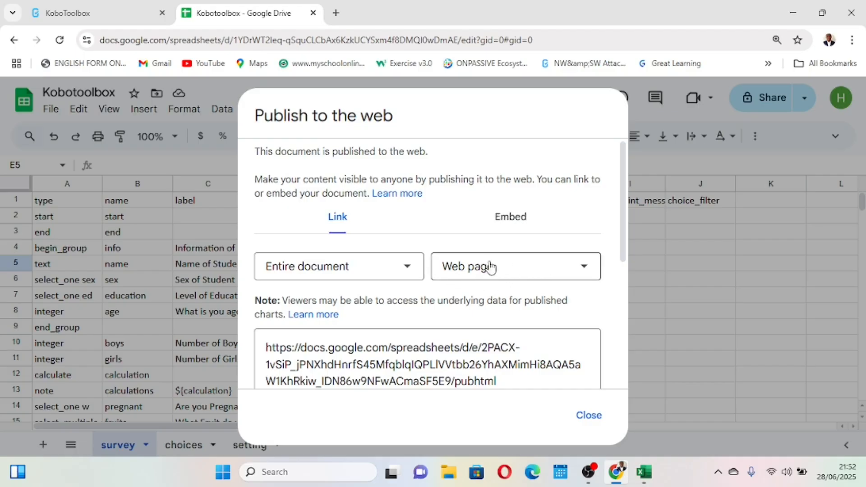
scroll(521, 298, "down", 2)
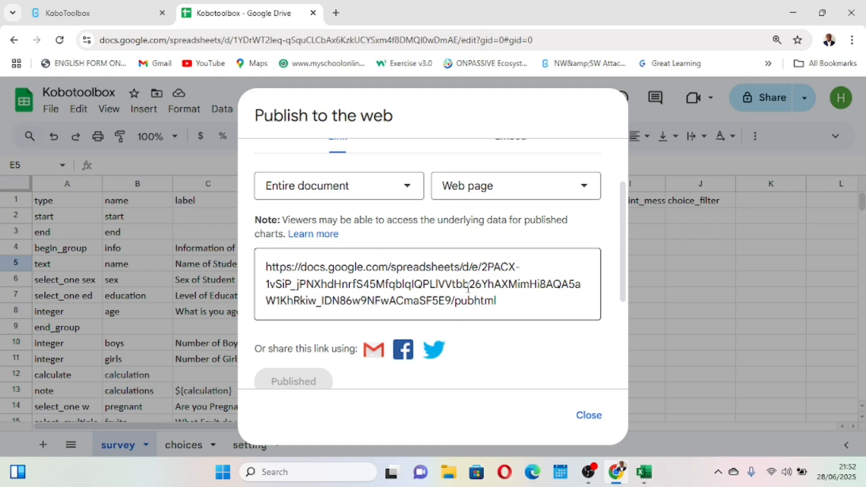
scroll(470, 286, "up", 2)
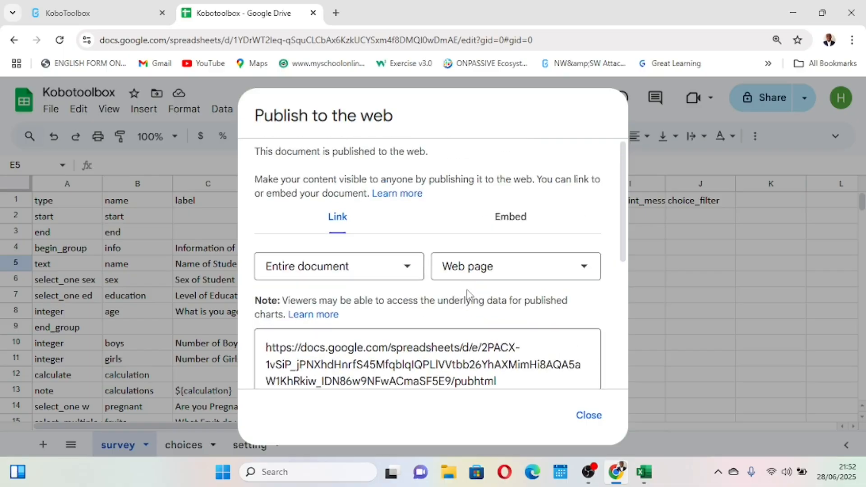
- Set the published link to cover the entire document in Microsoft Excel (.xlsx) format
left_click(584, 270)
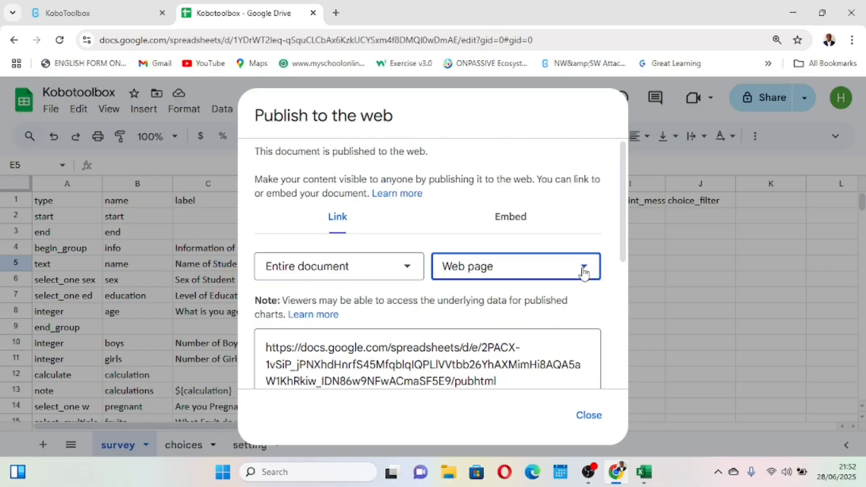
scroll(518, 361, "down", 2)
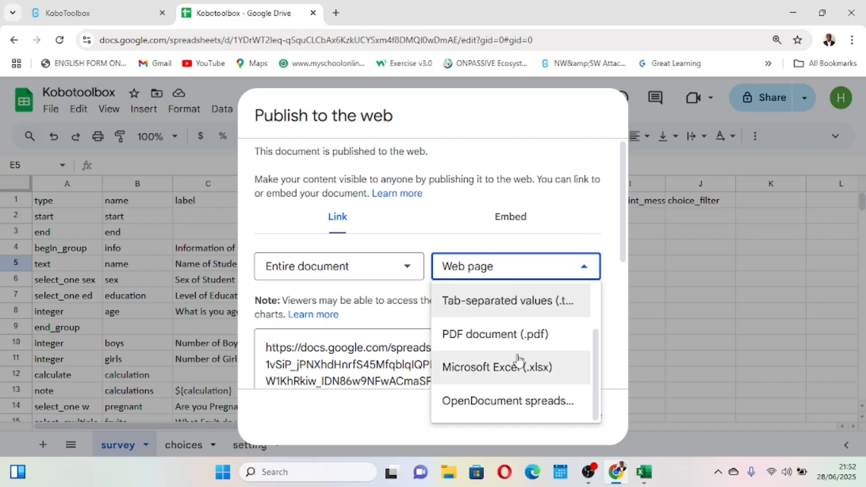
left_click(498, 373)
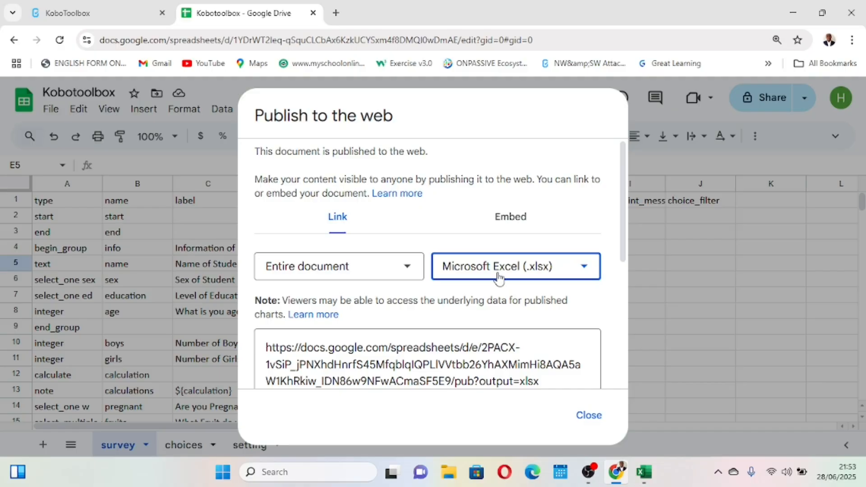
scroll(498, 279, "down", 5)
scroll(498, 278, "up", 5)
left_click(402, 270)
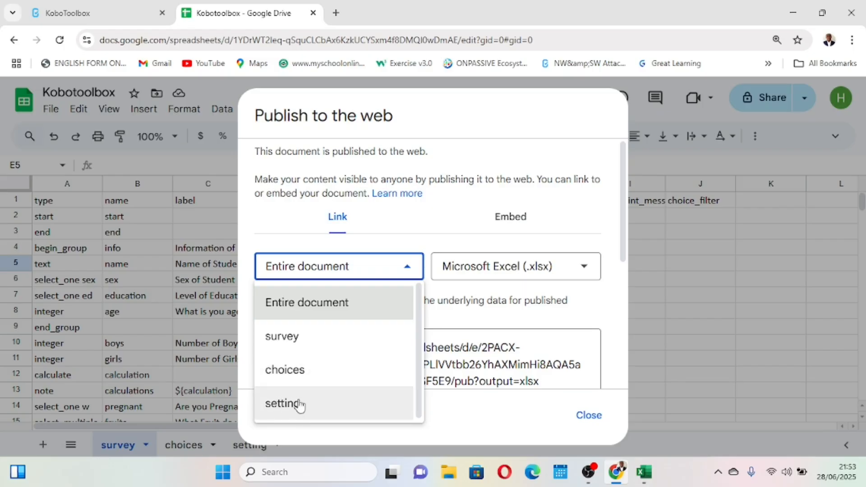
left_click(302, 303)
- Check the published content settings to see which sheets are included in publishing
scroll(302, 312, "down", 4)
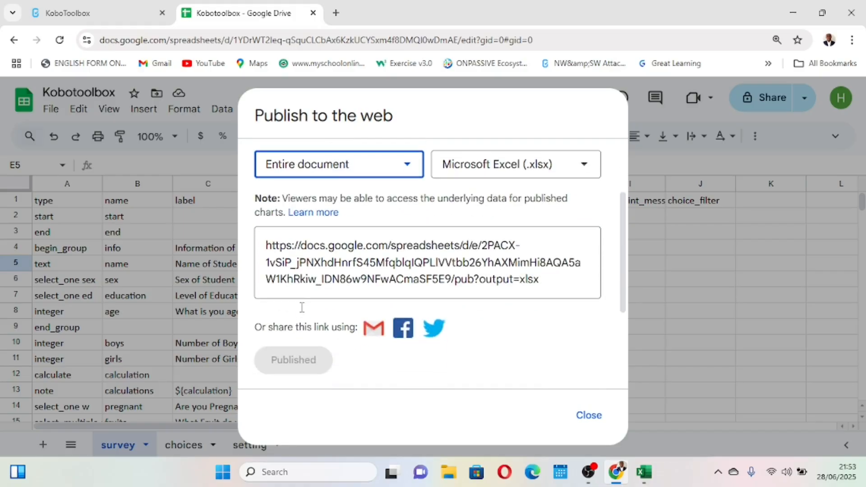
scroll(303, 312, "up", 3)
scroll(302, 313, "down", 4)
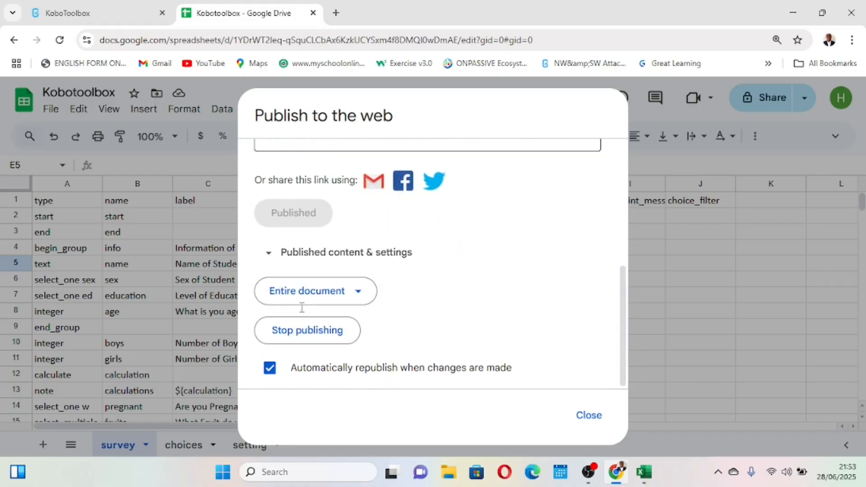
left_click(356, 298)
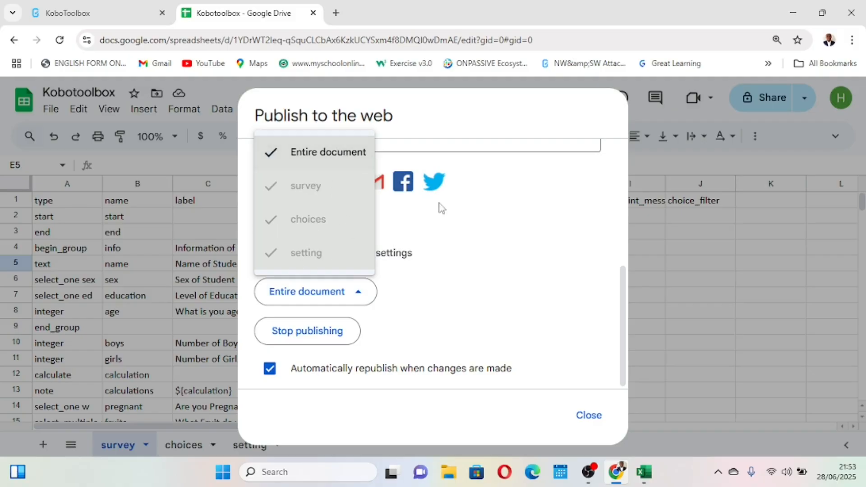
left_click(475, 239)
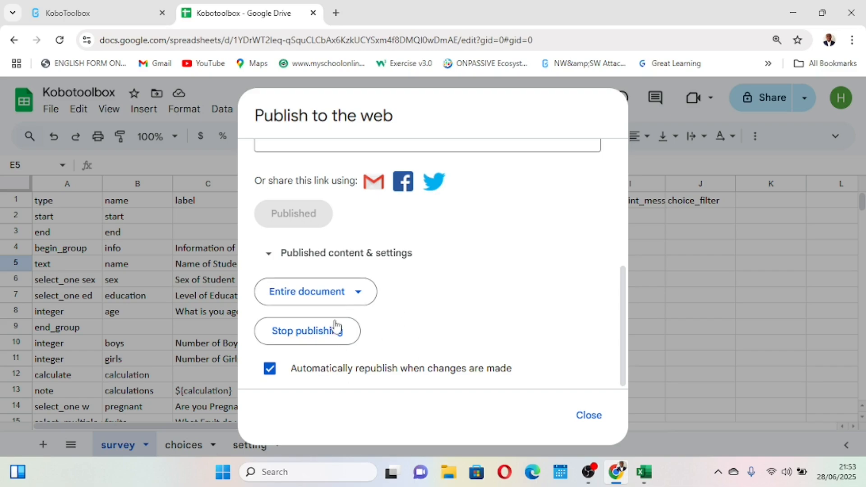
- Copy the spreadsheet's published .xlsx link
scroll(424, 315, "up", 5)
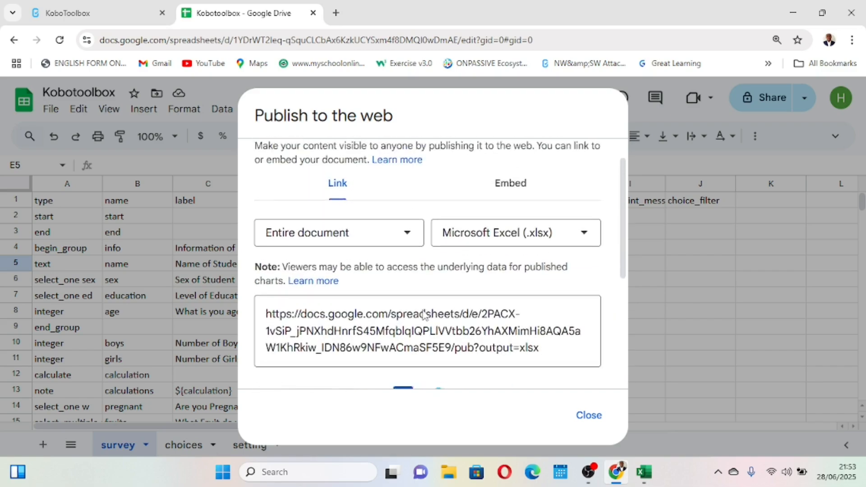
left_click(539, 354)
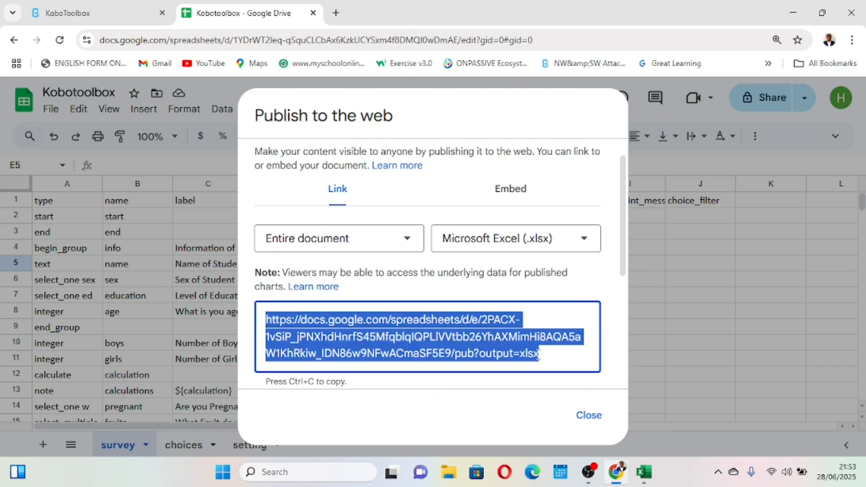
right_click(532, 353)
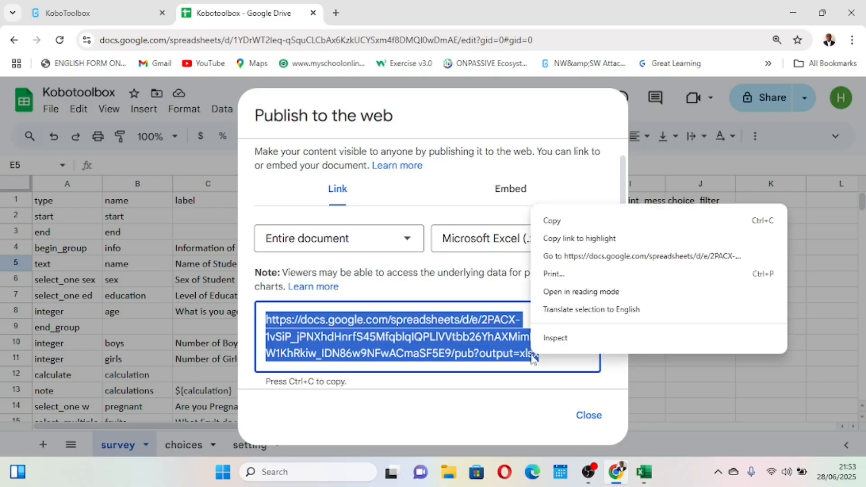
left_click(571, 222)
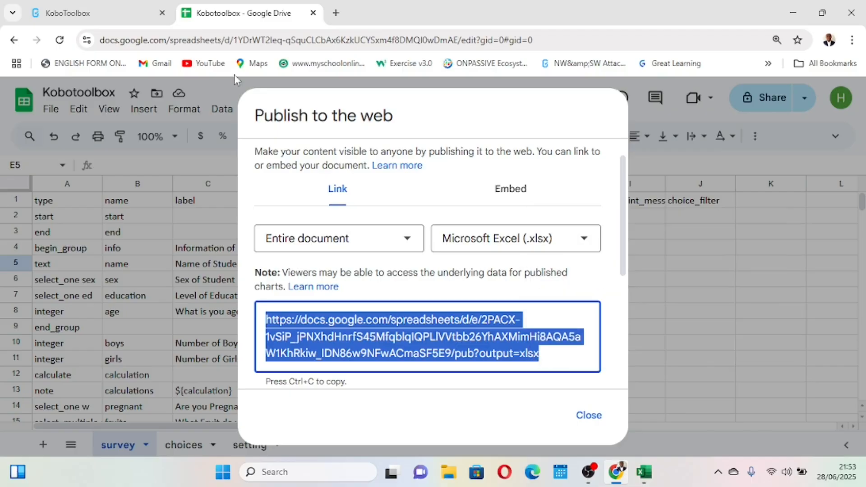
- Switch to KoboToolbox, paste the copied link as the XLSForm URL and import the form
left_click(94, 8)
left_click(384, 314)
key("ctrl+v")
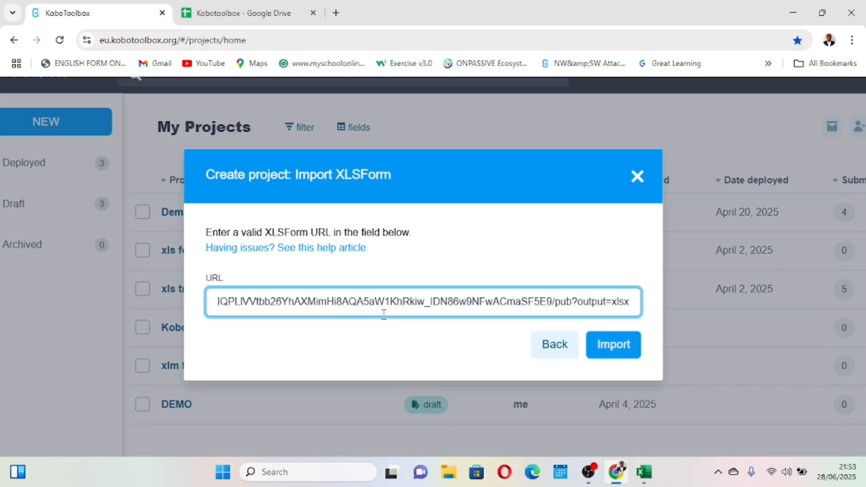
left_click(610, 348)
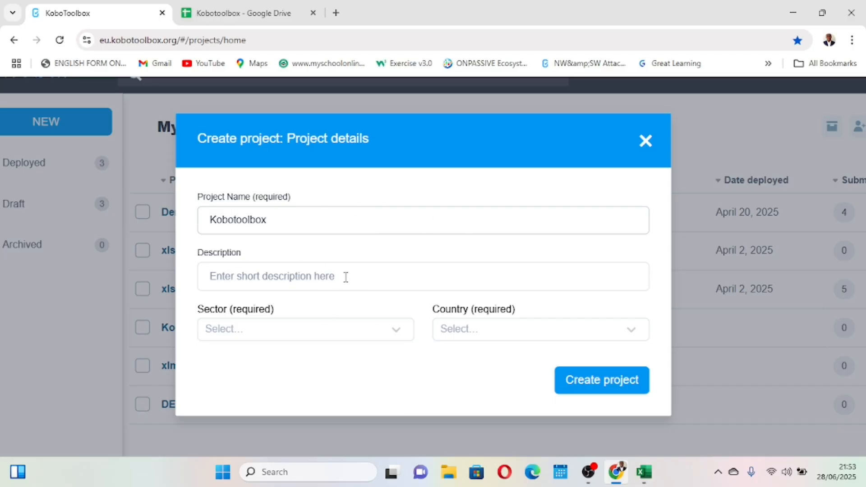
- Enter DEMO as the project description and set the sector to Educational Services / Higher Education
left_click(287, 277)
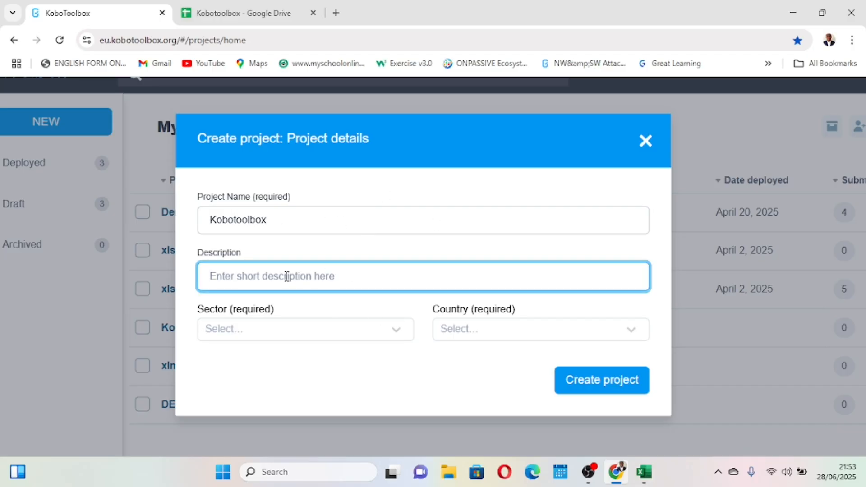
type("DEMO")
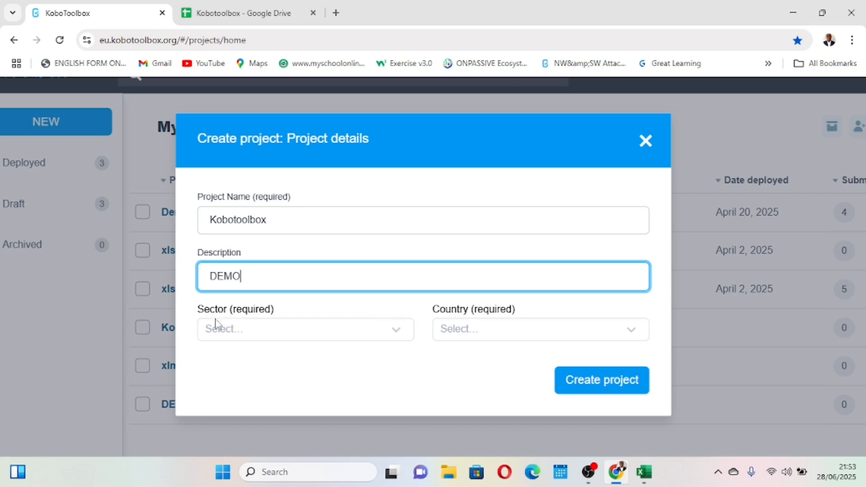
left_click(234, 335)
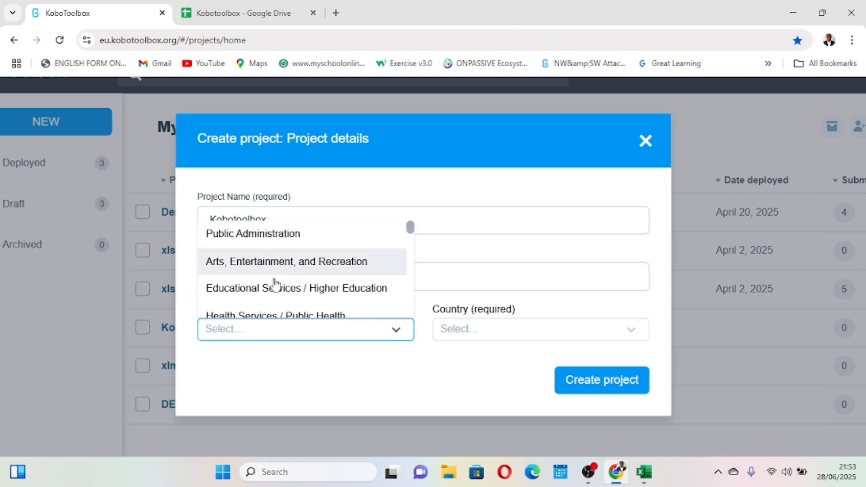
left_click(263, 289)
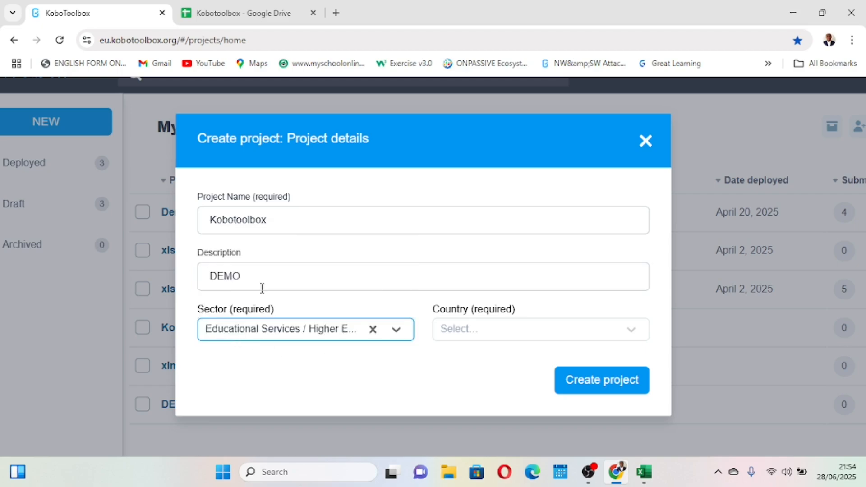
left_click(499, 333)
type("Cameron")
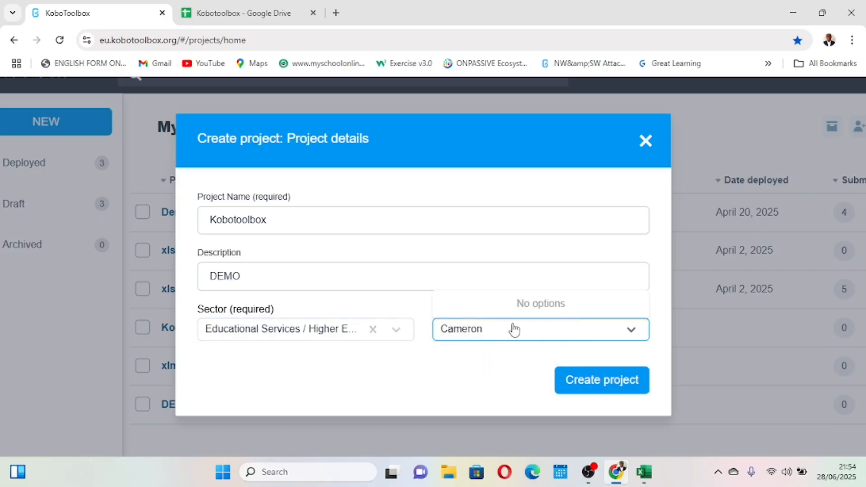
left_click(486, 372)
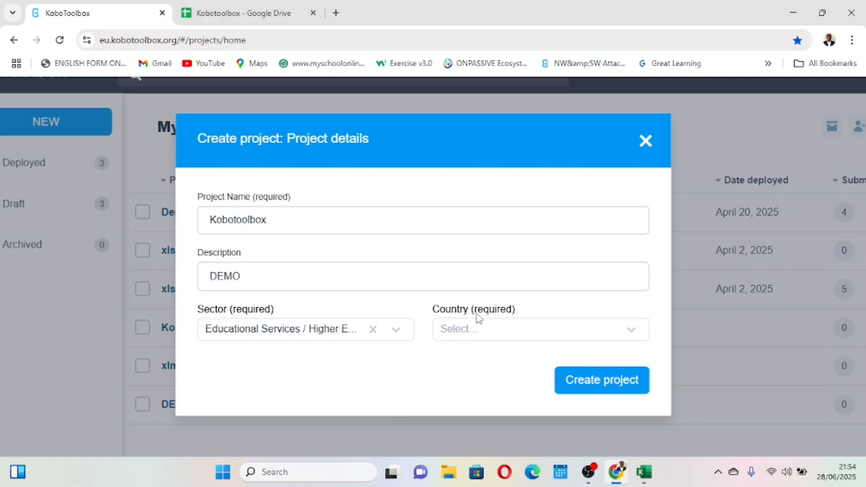
- Set the project's country to Cameroon
left_click(476, 331)
type("Camer")
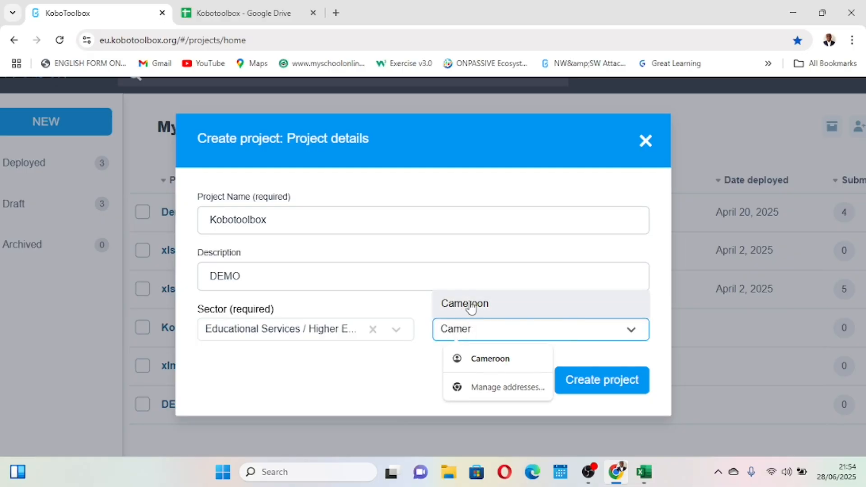
left_click(472, 305)
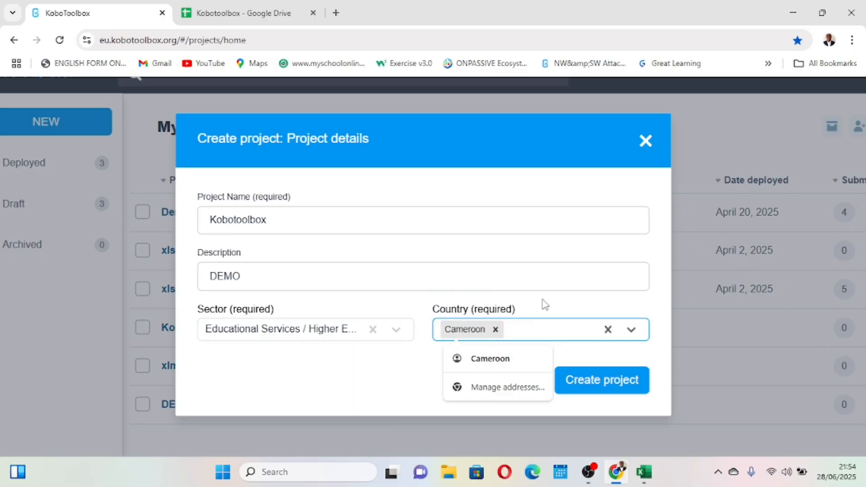
- Clear the duplicate country text, reselect Cameroon as the project's country and create the project
left_click(490, 361)
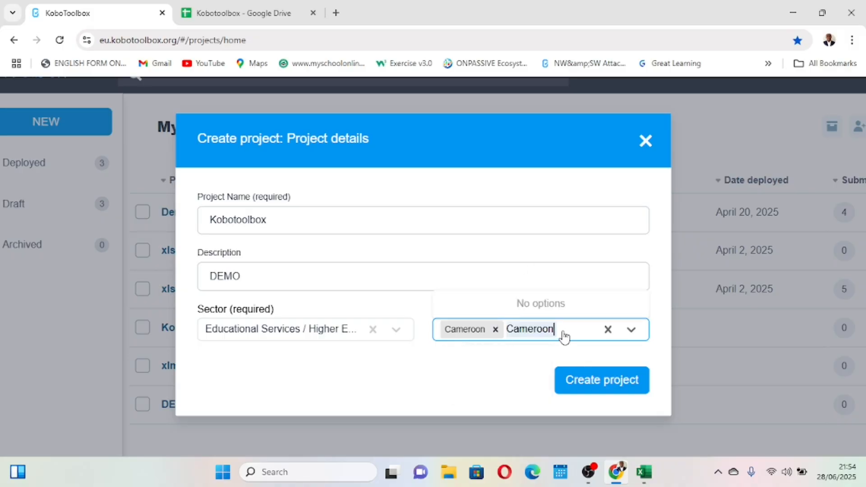
left_click(497, 332)
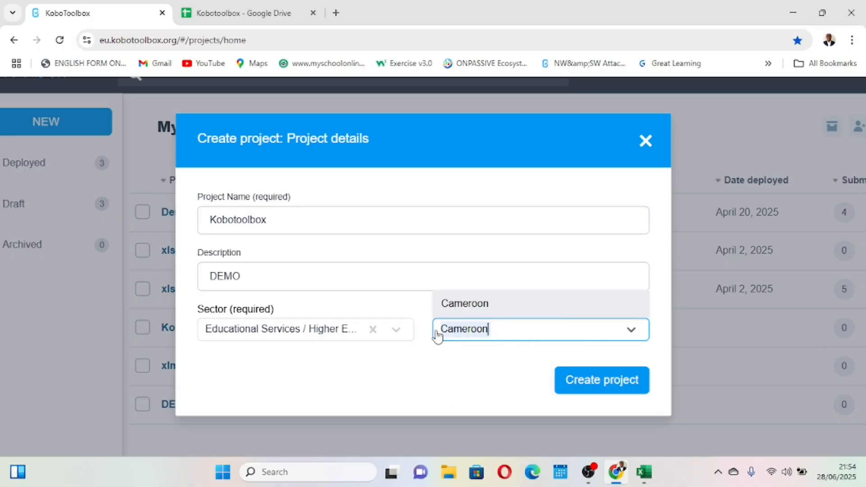
left_click(479, 310)
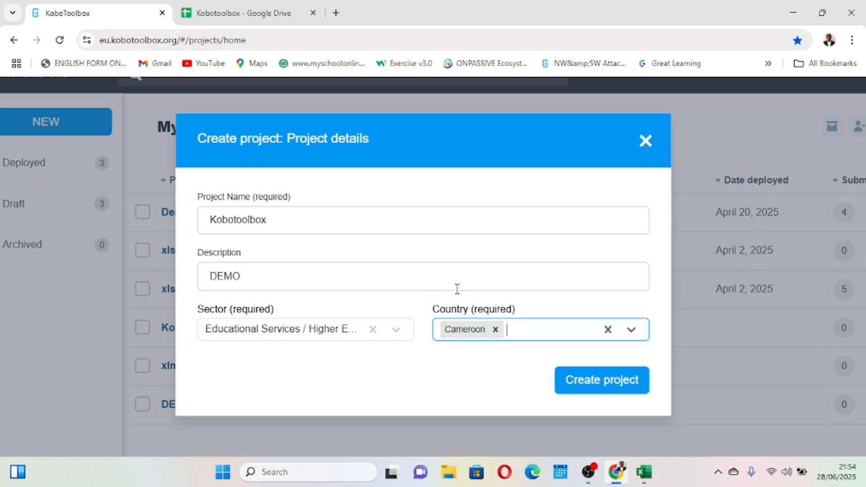
left_click(496, 246)
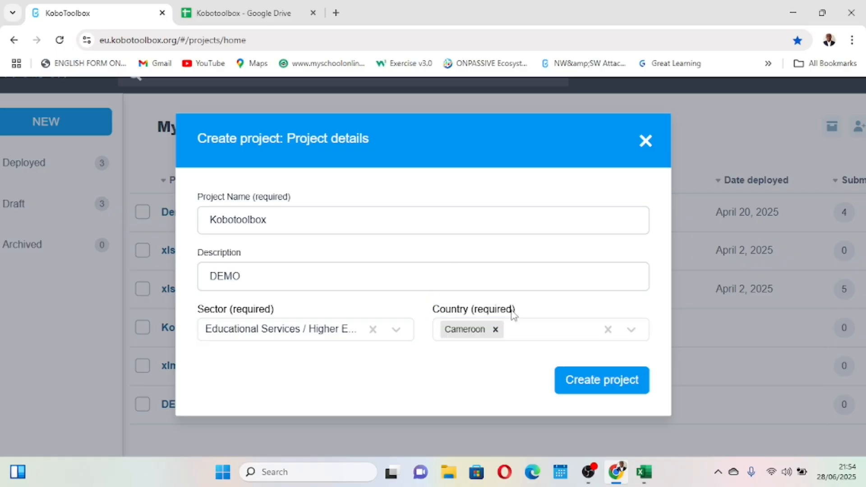
left_click(586, 386)
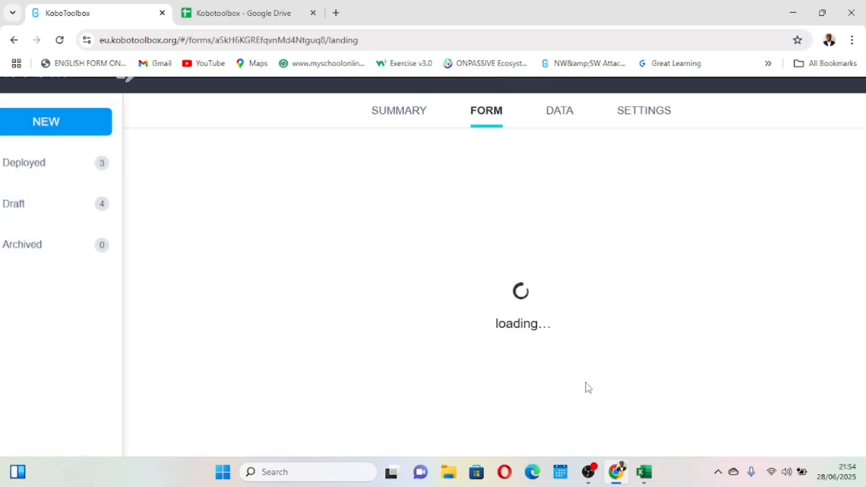
- Open the draft form's preview and look through its questions down to the location and project date fields
scroll(452, 286, "down", 1)
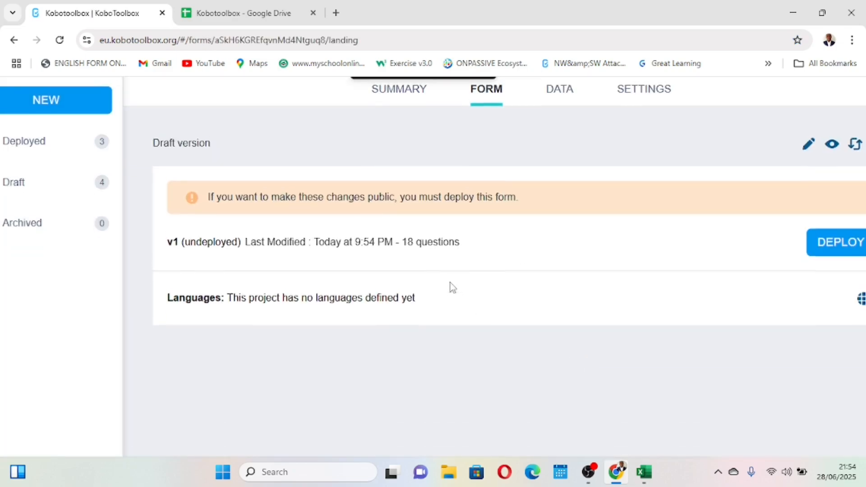
scroll(451, 286, "up", 2)
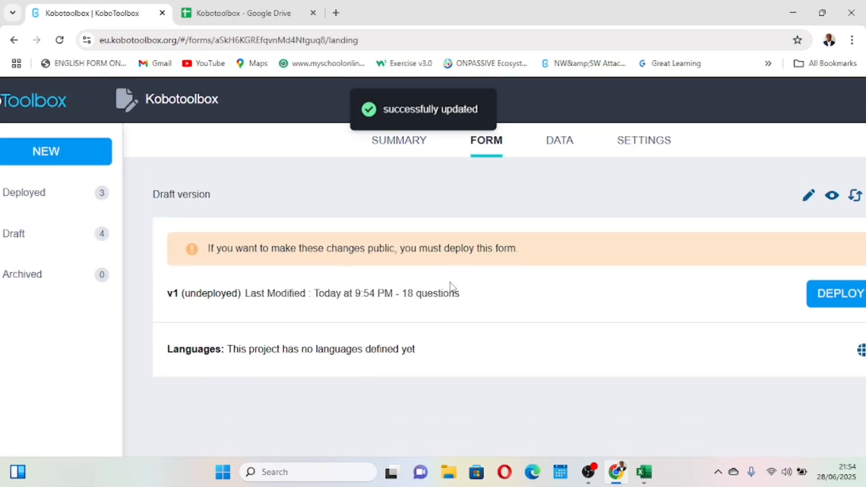
left_click(833, 197)
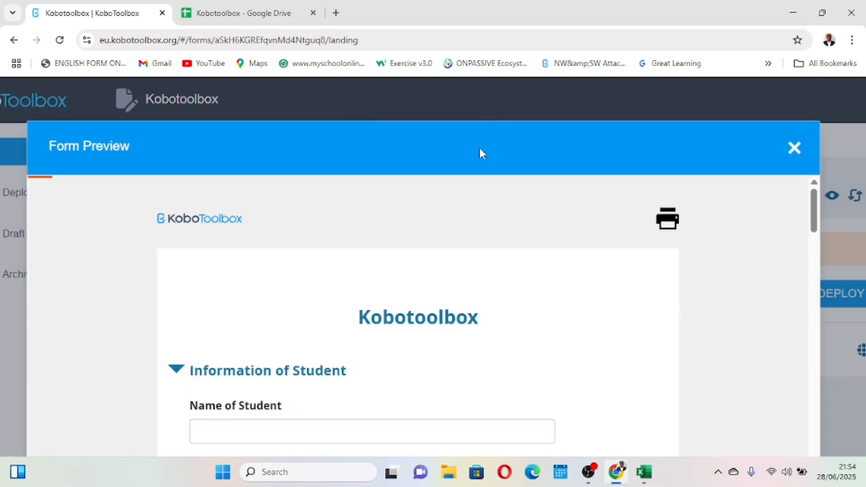
scroll(480, 148, "down", 1)
scroll(501, 251, "down", 12)
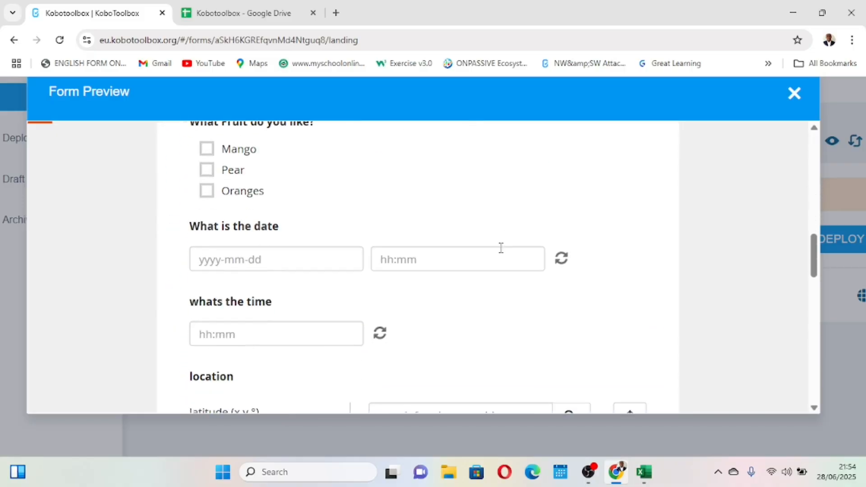
scroll(519, 338, "down", 6)
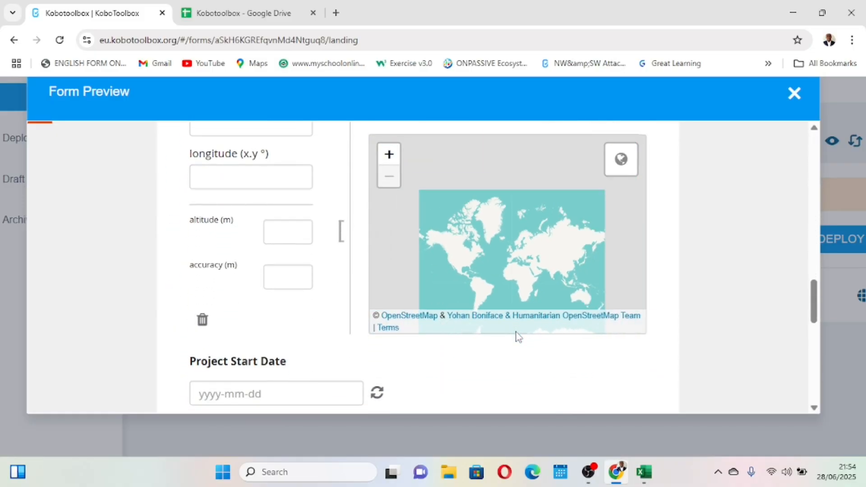
scroll(519, 337, "up", 3)
scroll(329, 242, "up", 15)
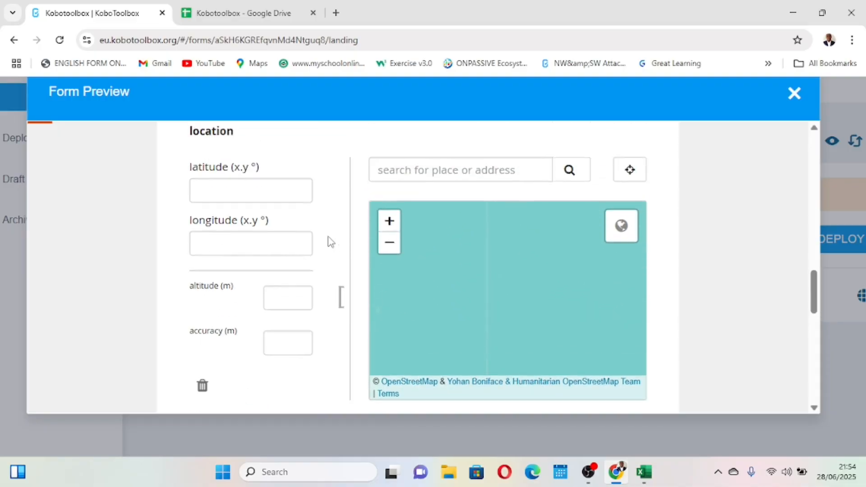
scroll(329, 242, "down", 3)
- Fill in the student's name and select Male as the sex of the student
left_click(237, 234)
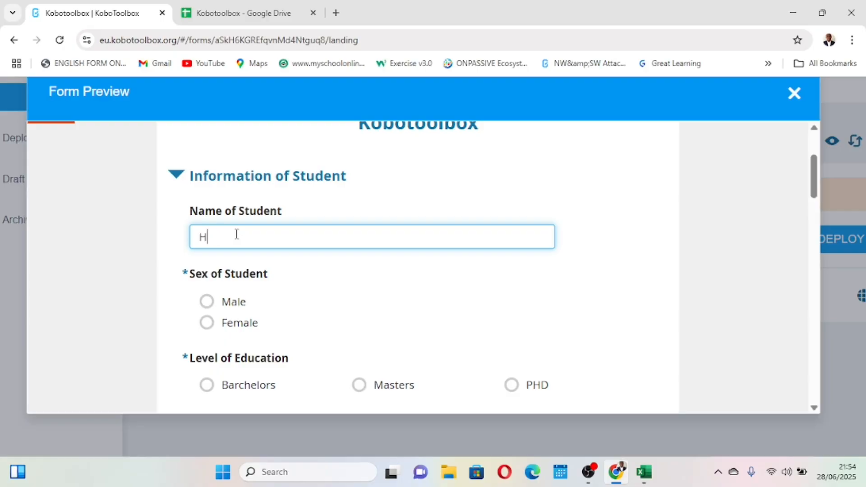
scroll(237, 234, "down", 2)
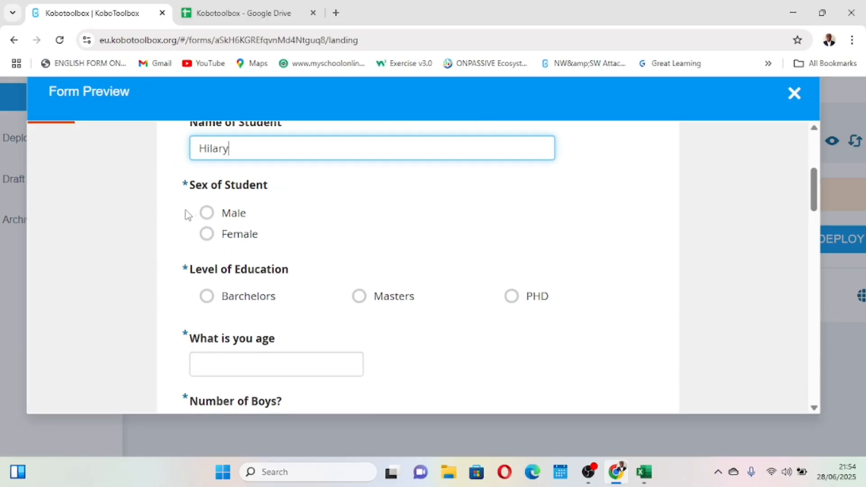
left_click(207, 215)
- Try each Level of Education choice, ending with PHD selected
scroll(310, 248, "down", 1)
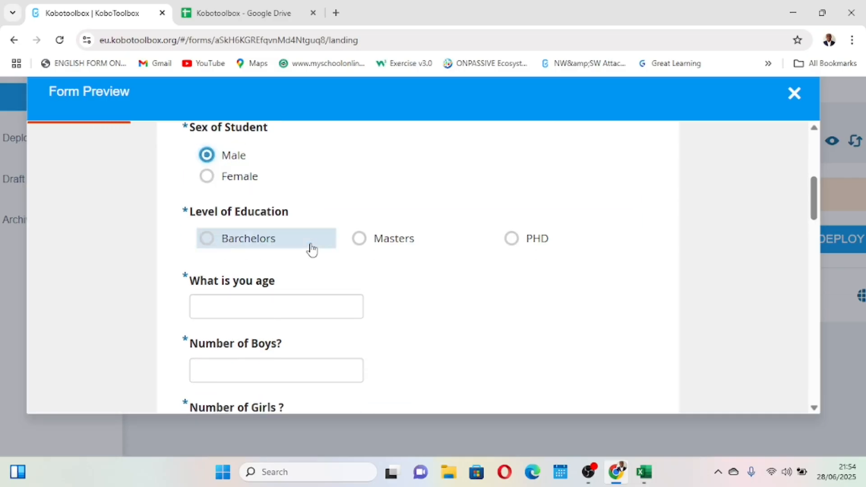
left_click(207, 240)
left_click(360, 239)
left_click(511, 239)
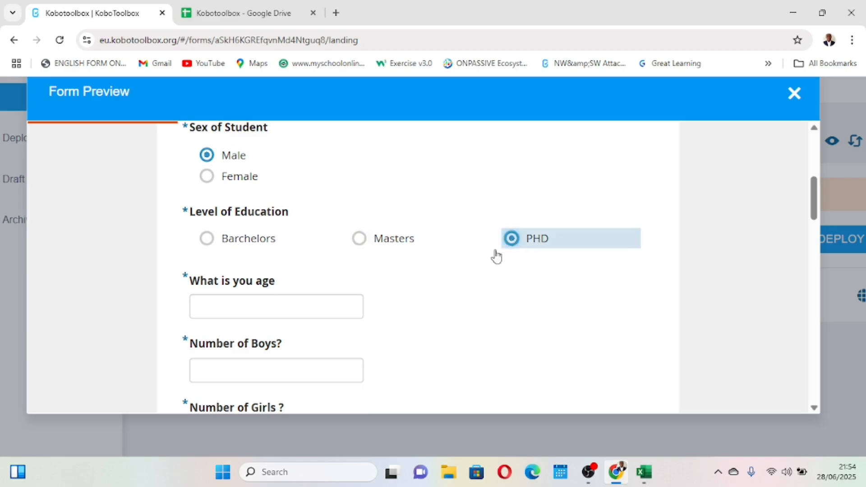
- Set the student's age to 0
left_click(279, 307)
type("1")
scroll(279, 307, "down", 3)
- Set the number of boys to -1 and the number of girls to 3
left_click(227, 246)
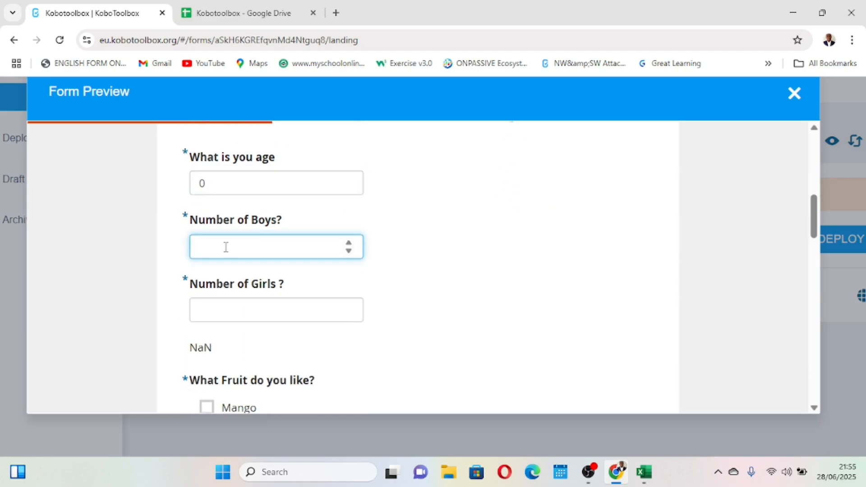
scroll(226, 247, "down", 1)
scroll(188, 228, "down", 2)
scroll(161, 237, "down", 2)
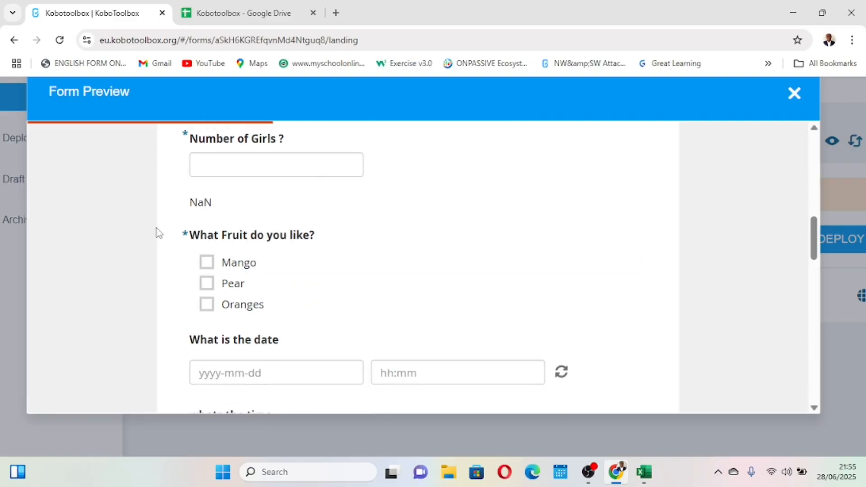
scroll(212, 209, "up", 2)
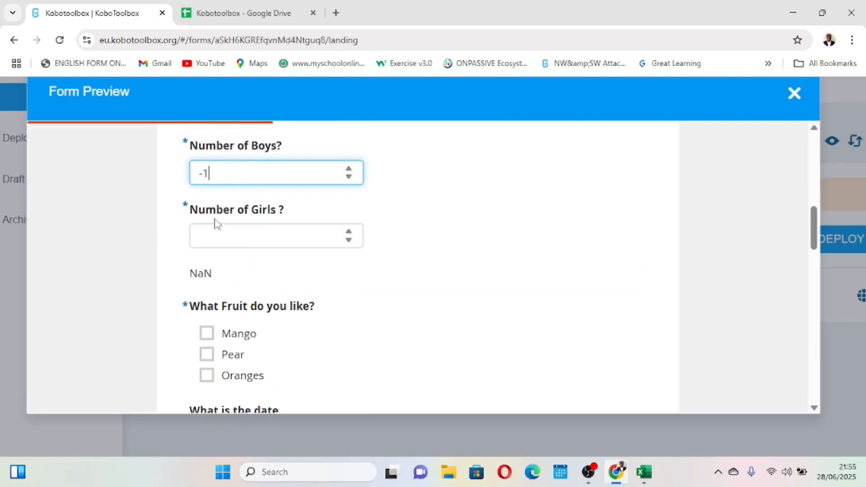
left_click(248, 244)
left_click(321, 273)
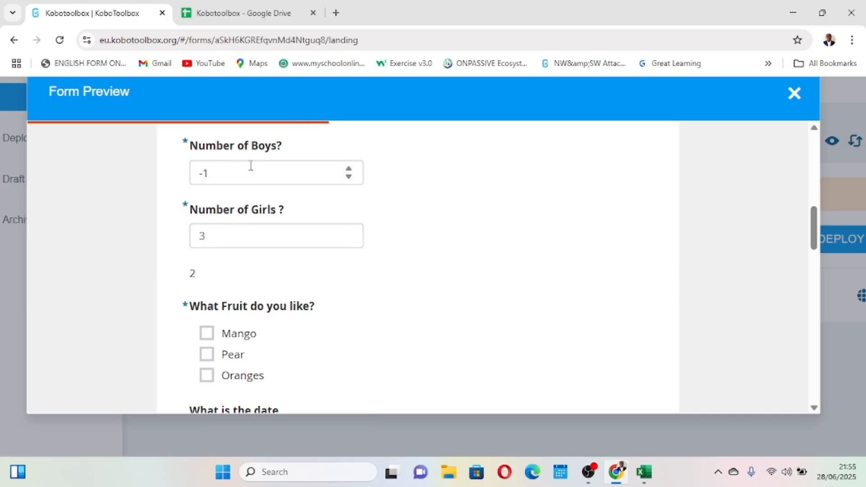
- Change the number of boys to test the total calculated beneath the number of girls
left_click(348, 170)
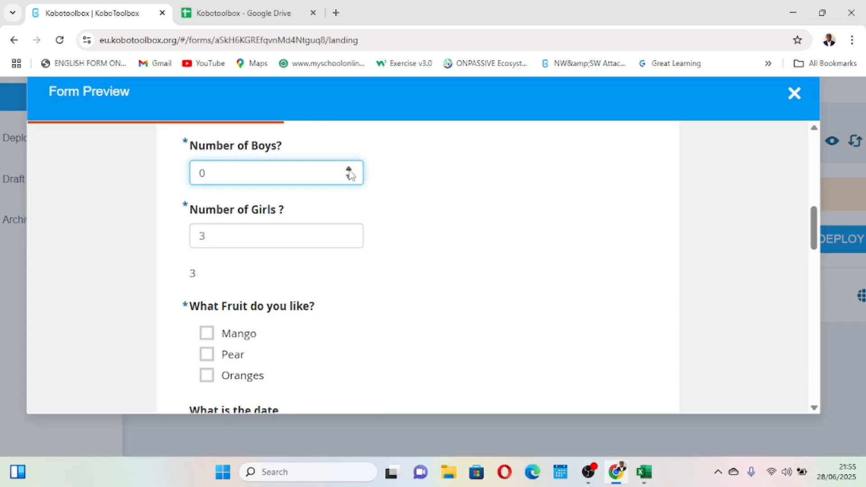
left_click(349, 170)
scroll(222, 179, "down", 14)
scroll(217, 175, "up", 2)
scroll(234, 182, "down", 16)
left_click_drag(416, 310, 383, 281)
left_click(386, 281)
- Select Mango and Pear as the answers to the fruit question
scroll(387, 280, "down", 3)
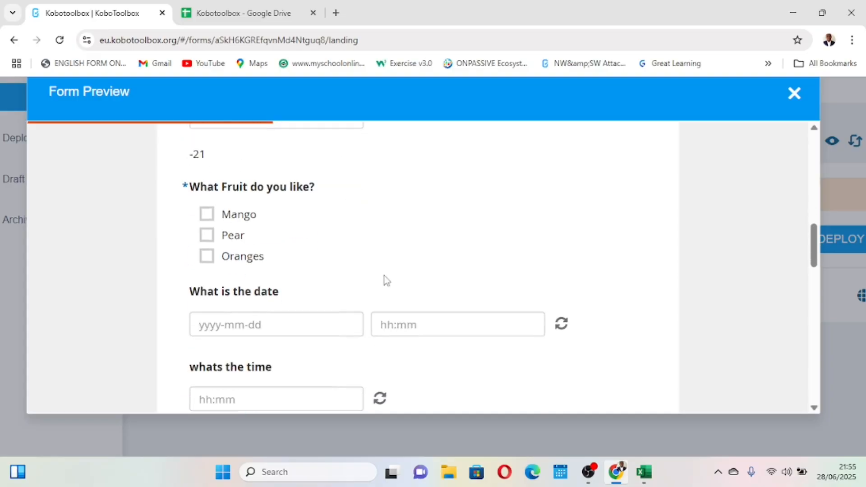
left_click(208, 213)
left_click(207, 232)
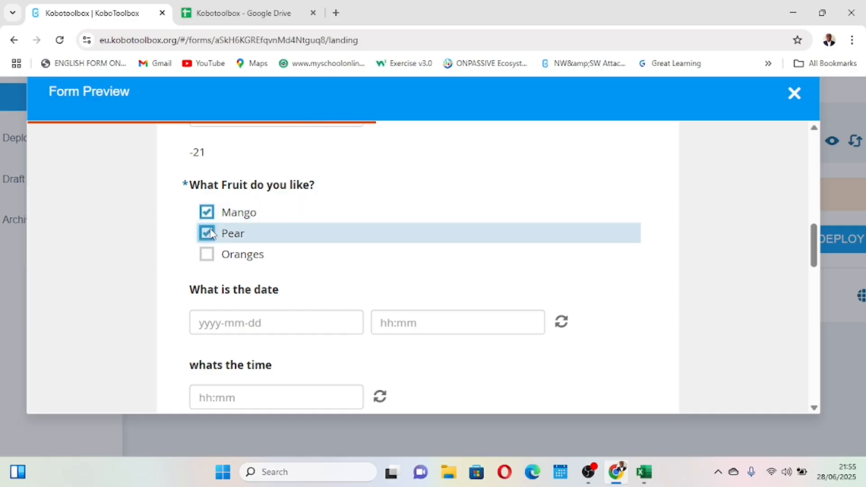
- Set the date of the "What is the date" question to 2025-06-05
scroll(211, 233, "down", 1)
scroll(211, 234, "down", 1)
left_click(240, 263)
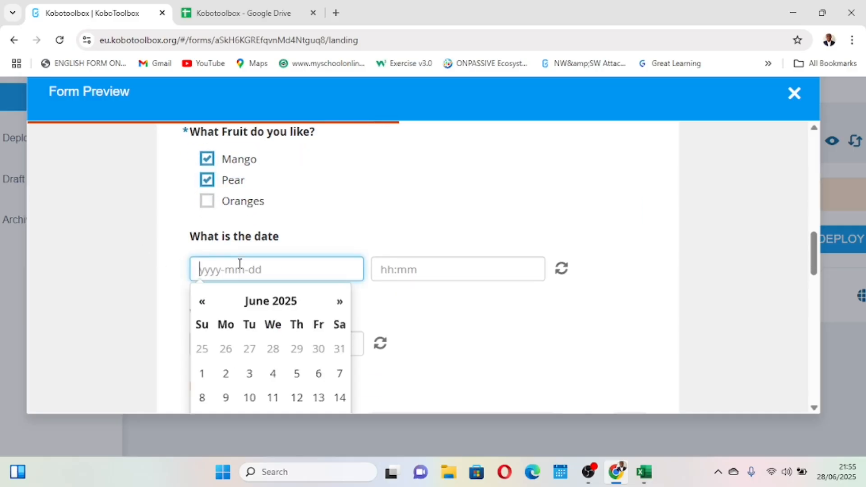
scroll(225, 342, "down", 3)
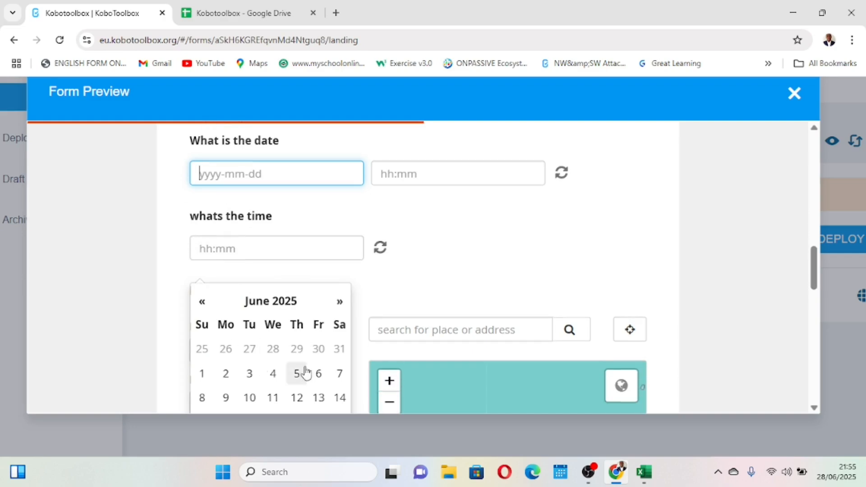
left_click(296, 373)
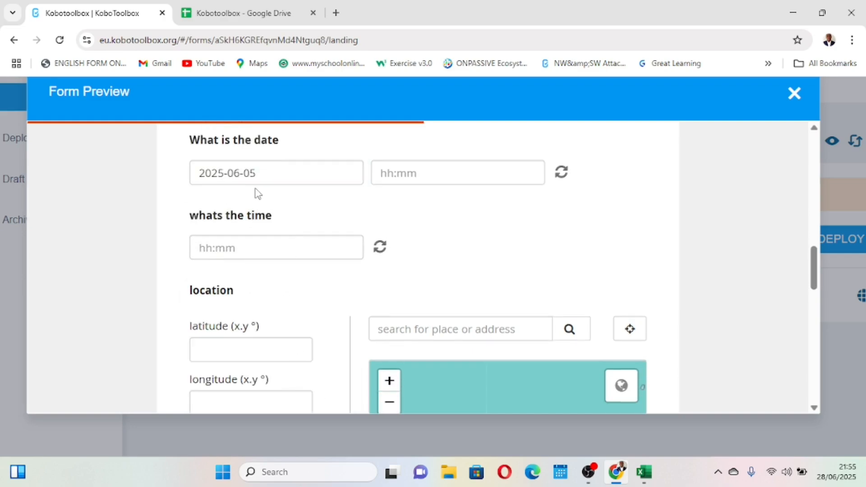
- Set both the time of the date question and the separate time question to 10:00 PM
scroll(257, 192, "up", 1)
left_click(439, 206)
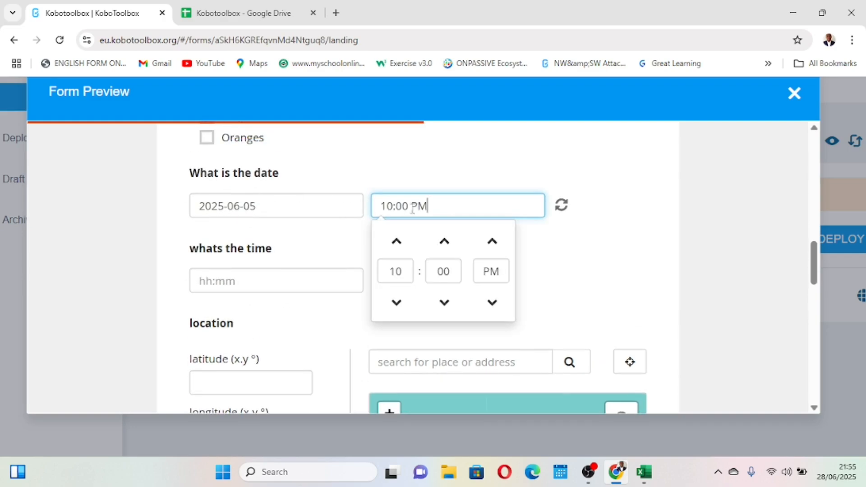
left_click(399, 276)
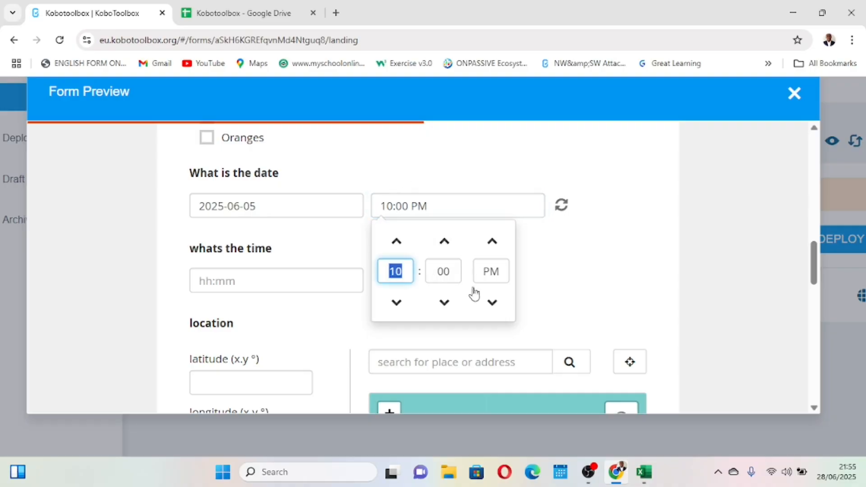
left_click(441, 276)
left_click(568, 260)
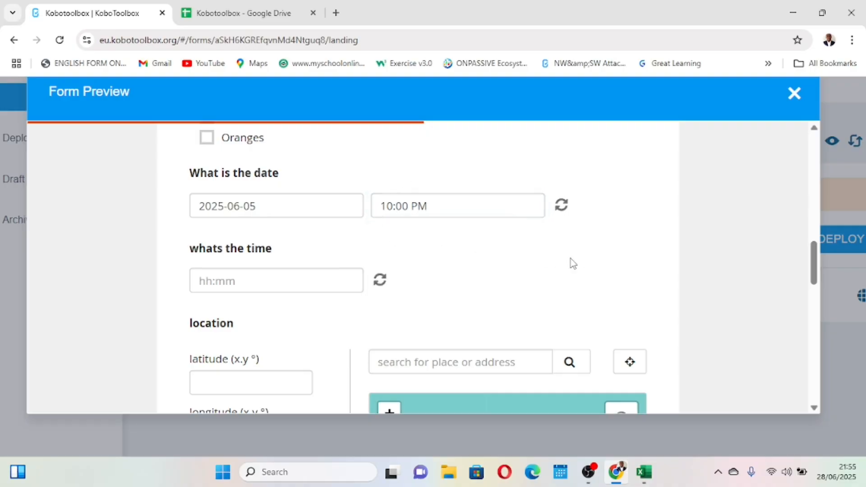
left_click(231, 281)
left_click(327, 313)
- Leave the location blank and set the Project Start Date to 2025-06-06
scroll(327, 313, "down", 2)
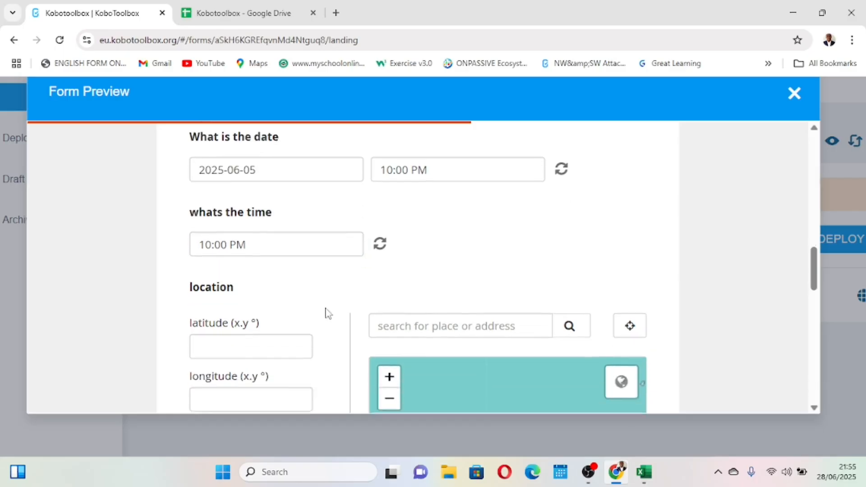
scroll(267, 271, "down", 1)
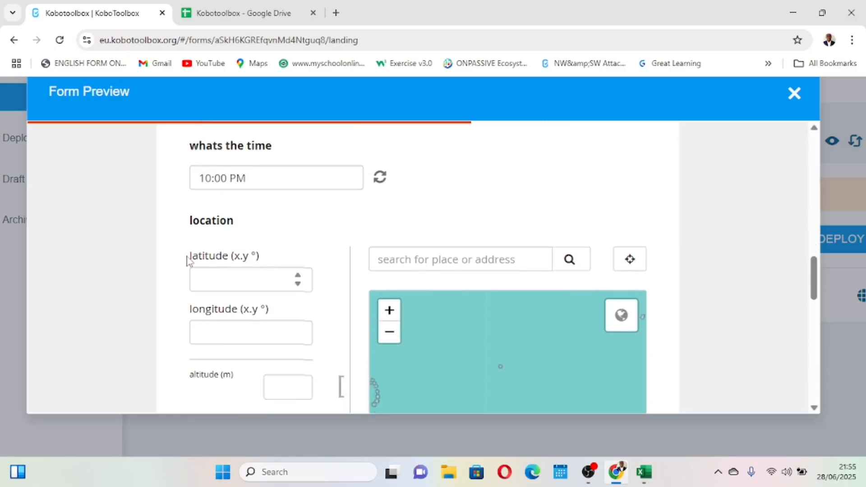
scroll(221, 273, "down", 2)
scroll(220, 273, "down", 4)
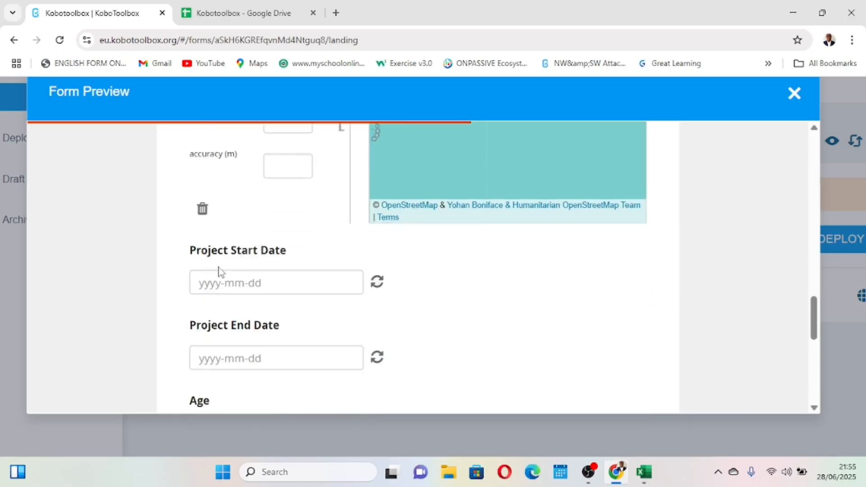
scroll(187, 260, "up", 2)
left_click(243, 219)
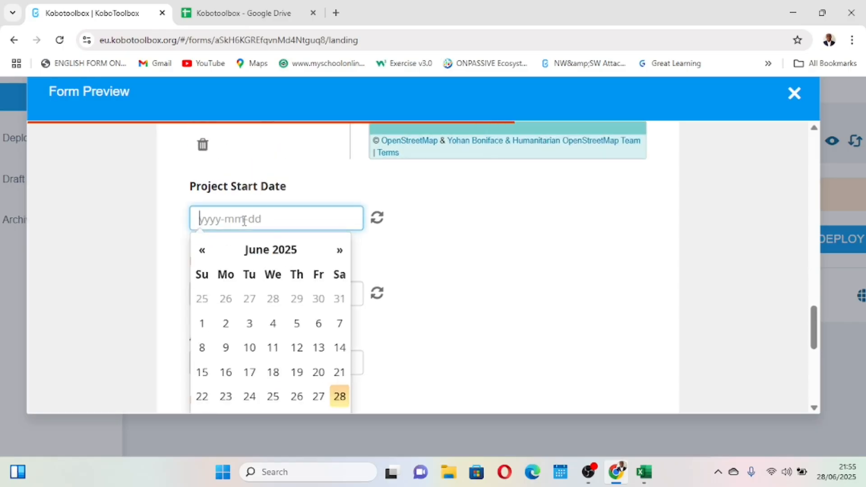
left_click(319, 324)
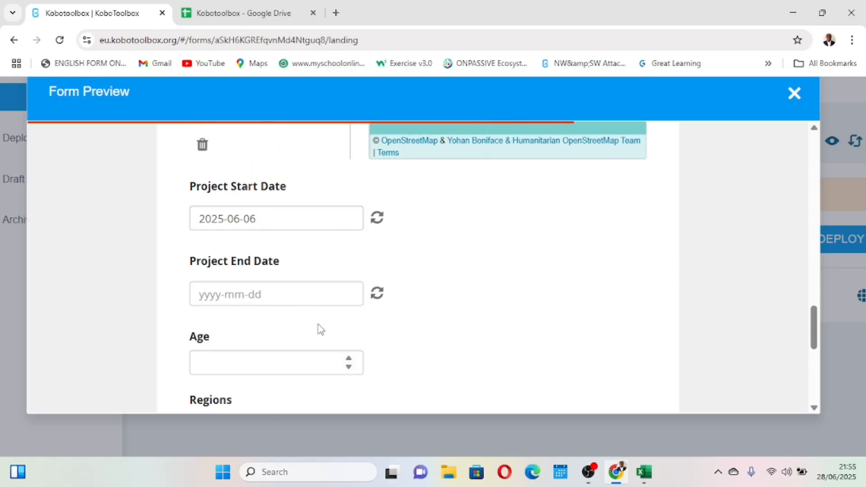
- Set the Project End Date to 2025-06-07
left_click(270, 296)
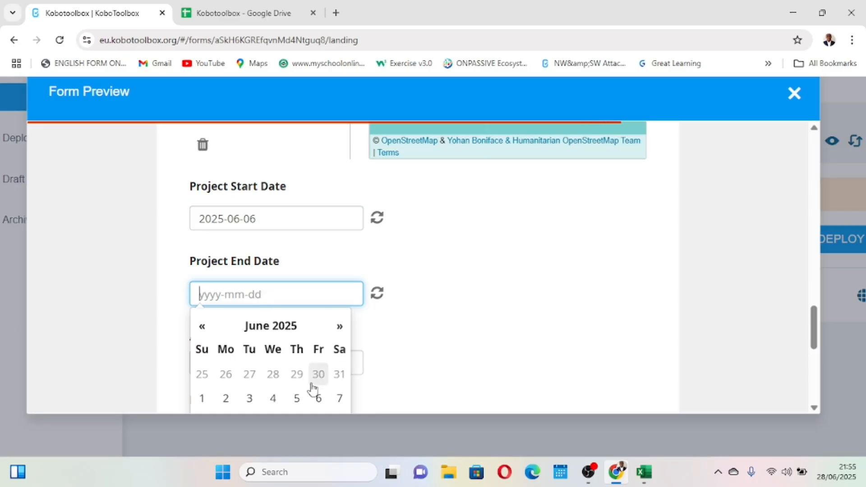
left_click(340, 348)
scroll(339, 347, "down", 3)
scroll(338, 347, "up", 2)
scroll(266, 247, "up", 1)
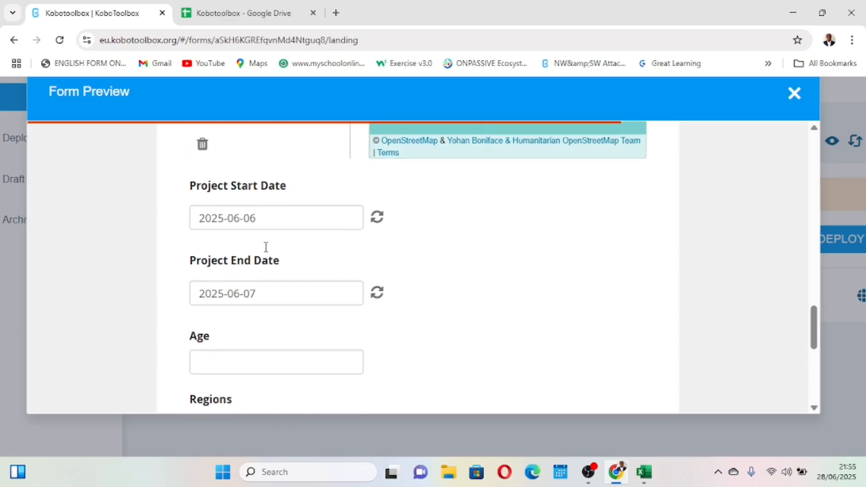
- Try 333 as the Age and remove it again, testing the North West and South West options under Regions
scroll(246, 222, "down", 3)
left_click(228, 231)
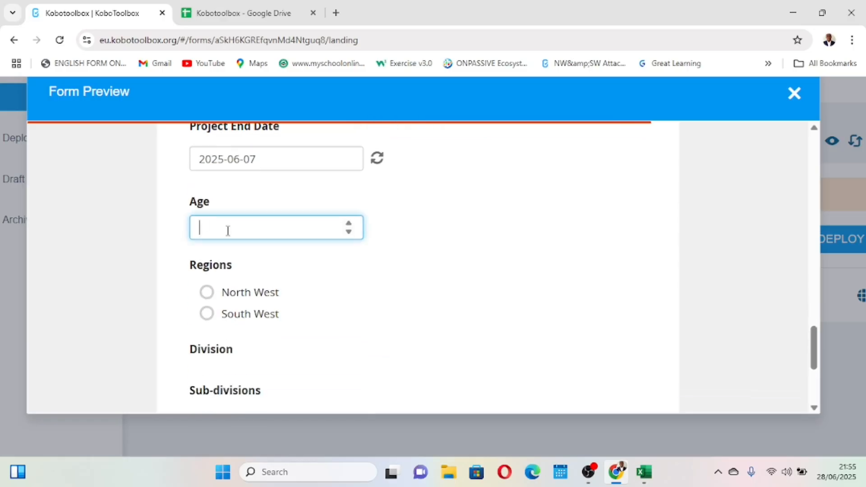
left_click(316, 290)
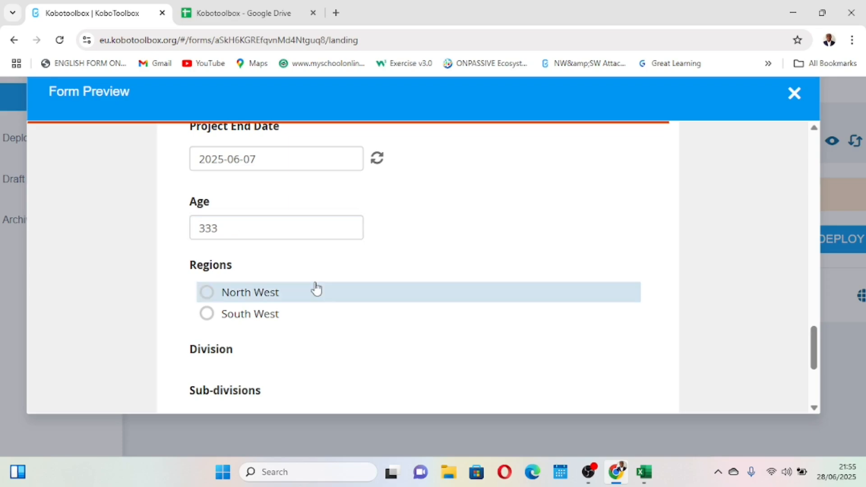
left_click(223, 222)
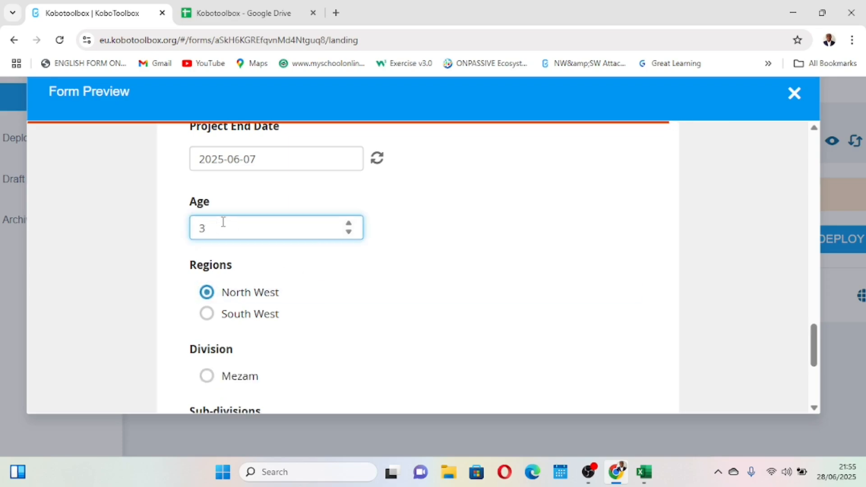
left_click(412, 319)
scroll(412, 319, "down", 2)
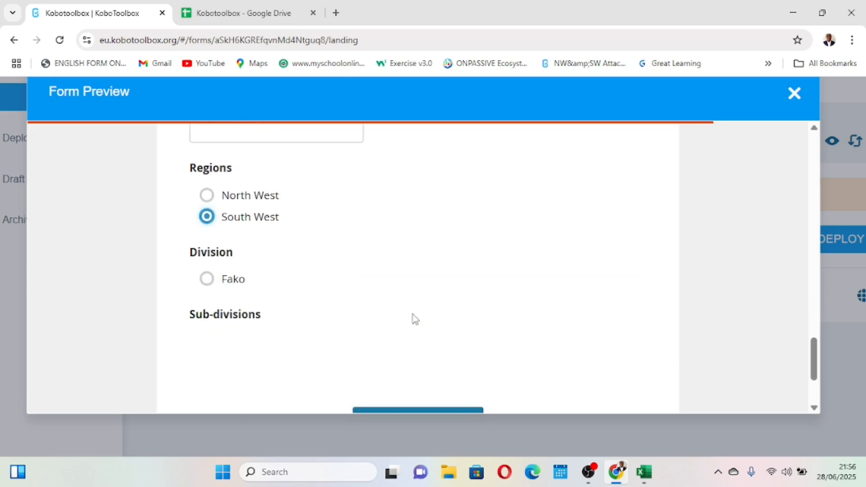
- Select North West as the region and Mezam as the division to test the cascading choices
left_click(208, 196)
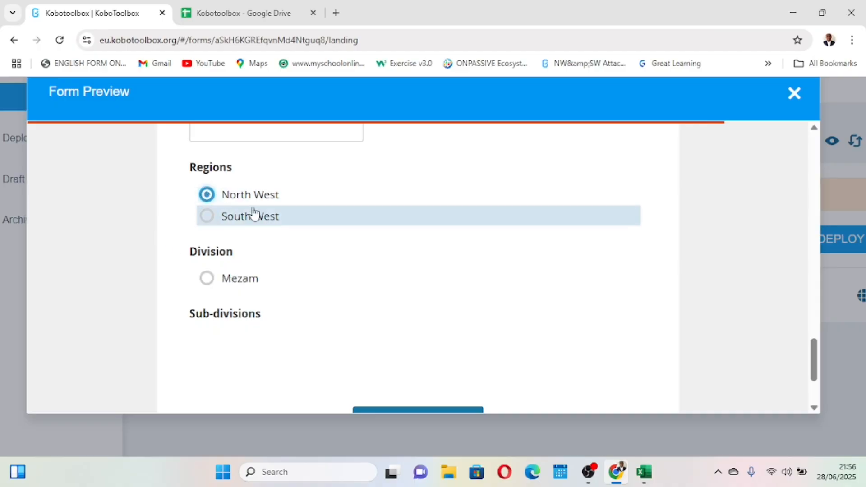
left_click(208, 279)
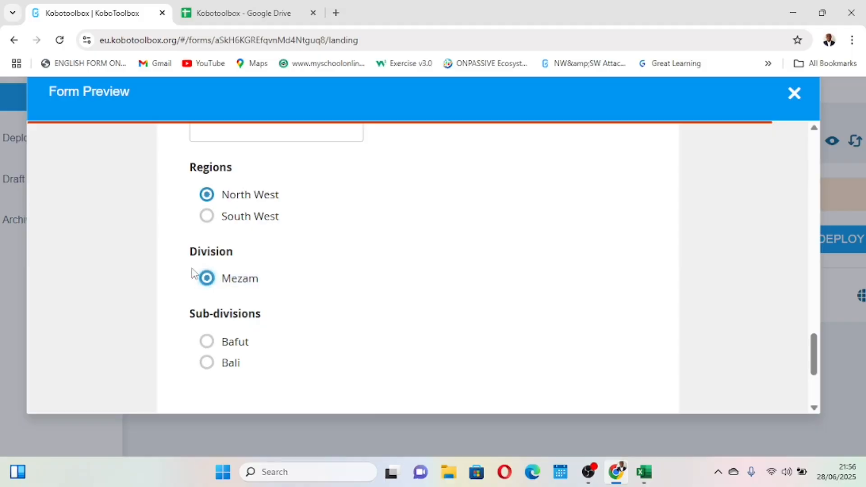
- Select South West as the region, Fako as the division and Buea as the sub-division, and close the form preview
left_click(211, 216)
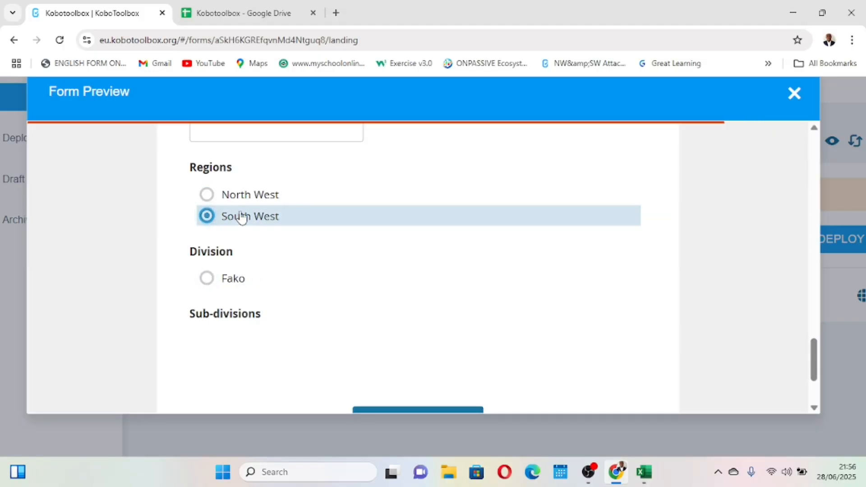
left_click(208, 280)
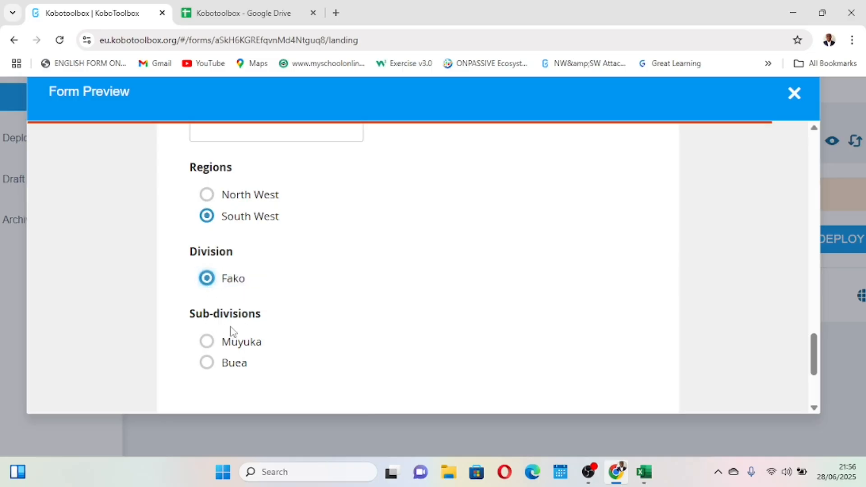
left_click(207, 342)
scroll(213, 350, "down", 1)
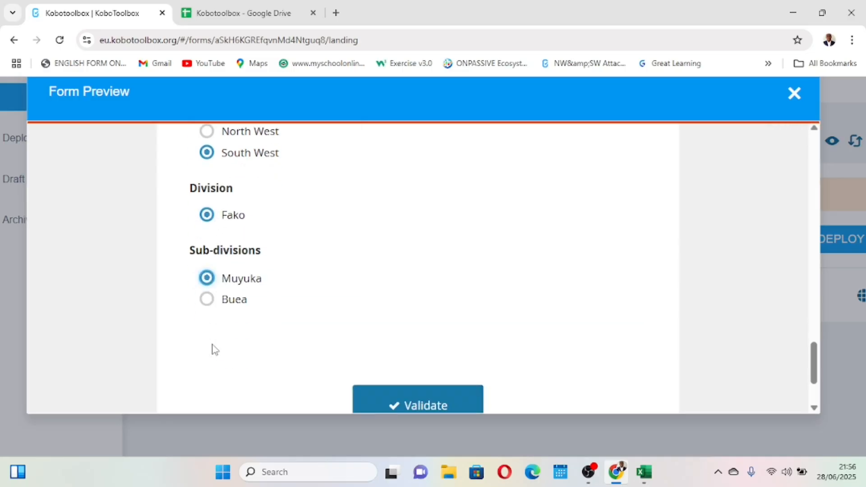
scroll(218, 310, "down", 1)
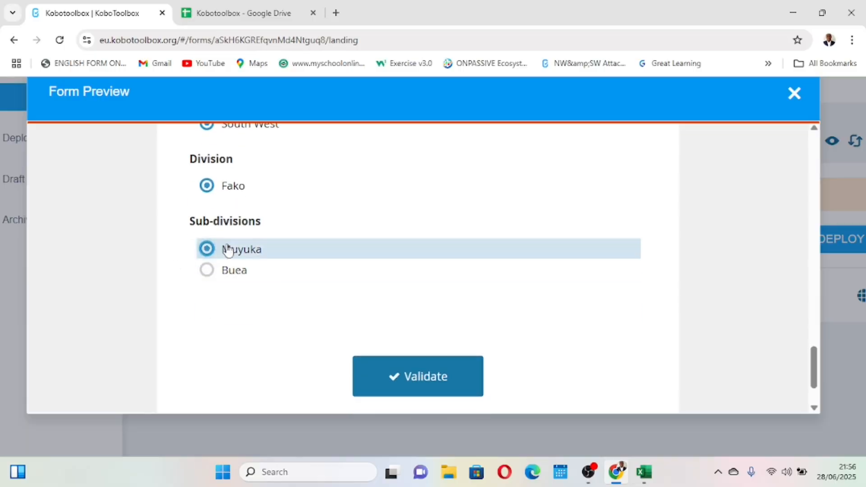
left_click(204, 273)
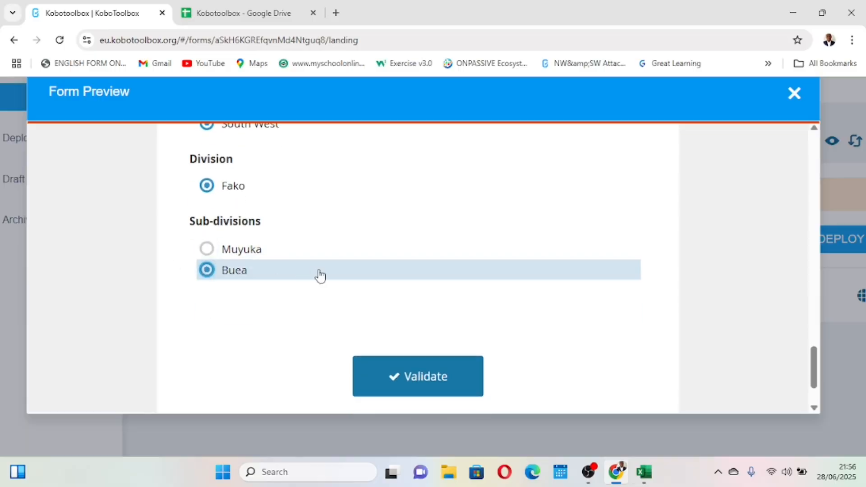
left_click(794, 93)
scroll(576, 278, "up", 1)
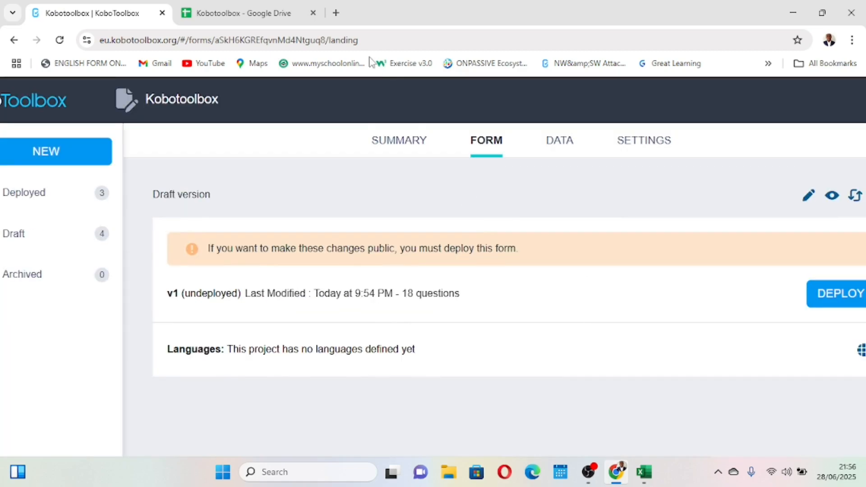
left_click(259, 14)
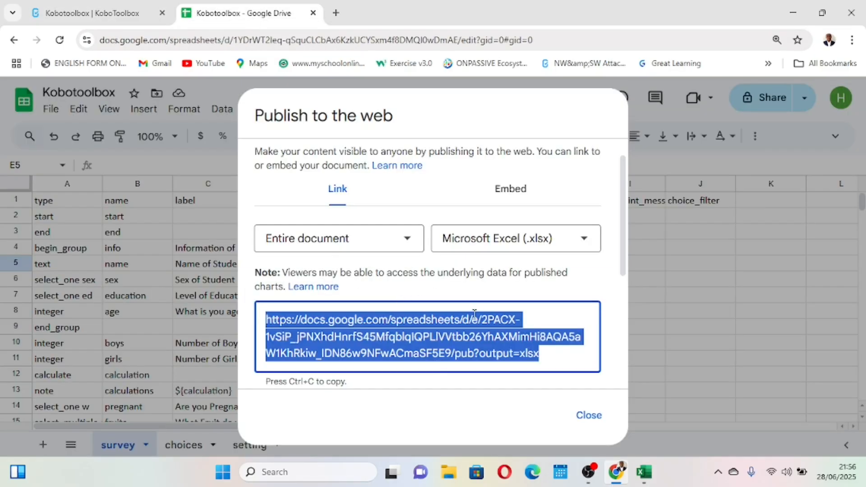
left_click(86, 13)
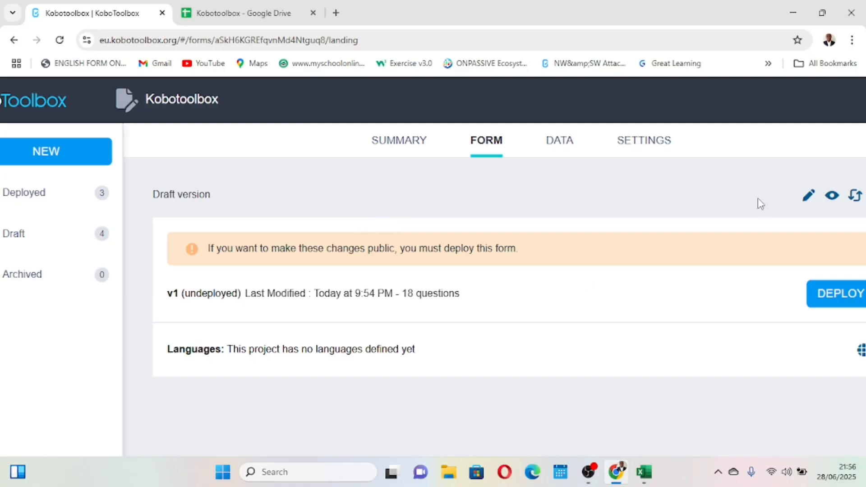
- Open the draft form in the form builder and examine the imported questions from the student information group through Regions
left_click(809, 195)
scroll(345, 300, "down", 20)
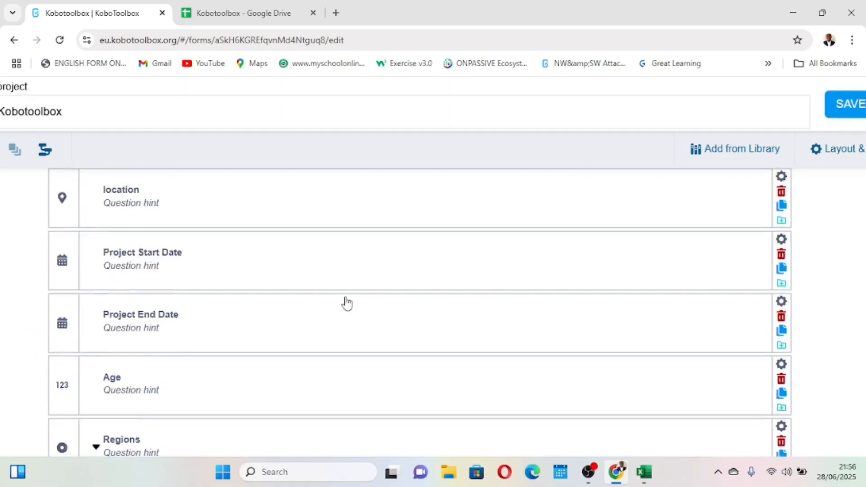
scroll(345, 300, "down", 10)
scroll(291, 267, "up", 5)
scroll(289, 260, "up", 20)
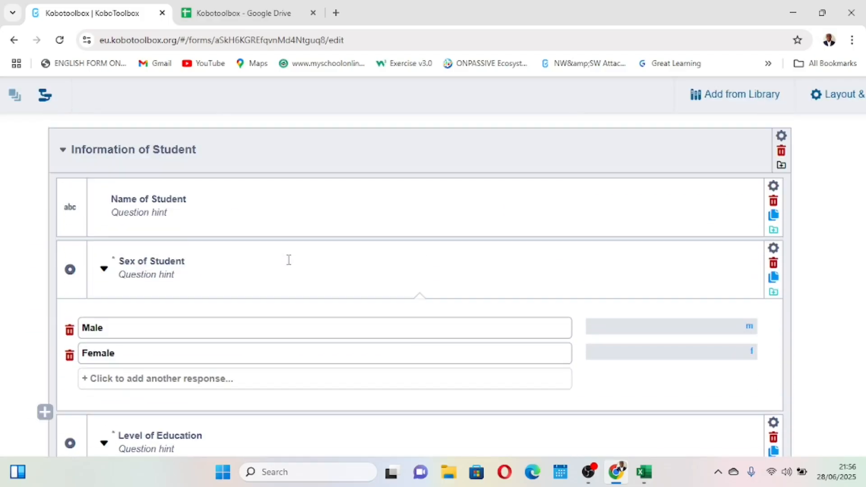
scroll(289, 260, "up", 2)
scroll(287, 257, "down", 1)
scroll(288, 253, "up", 1)
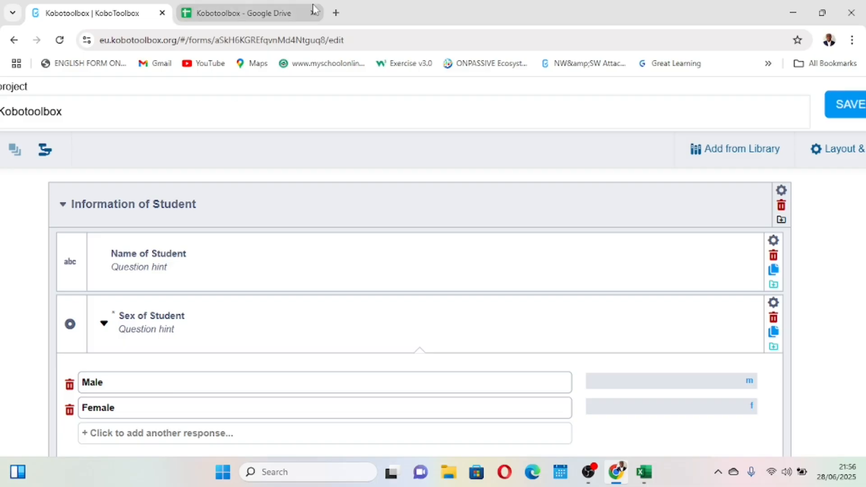
- Switch to the Kobotoolbox spreadsheet in Google Sheets and dismiss its web publishing dialog
left_click(257, 15)
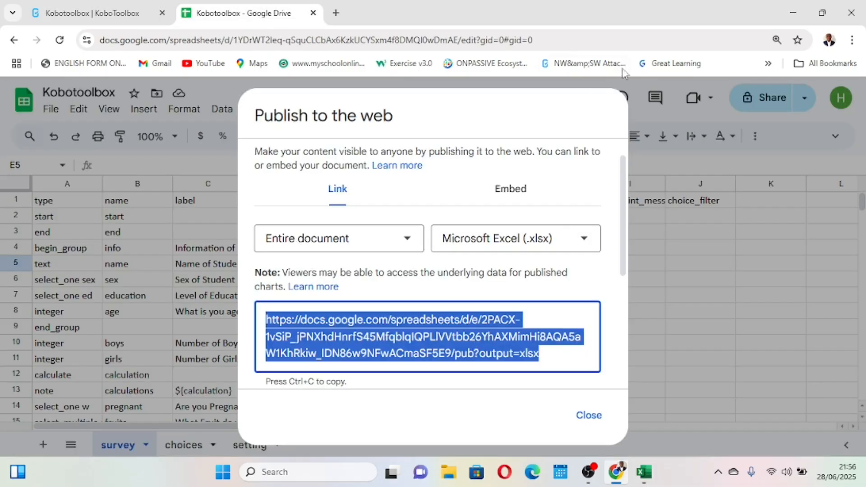
left_click(593, 414)
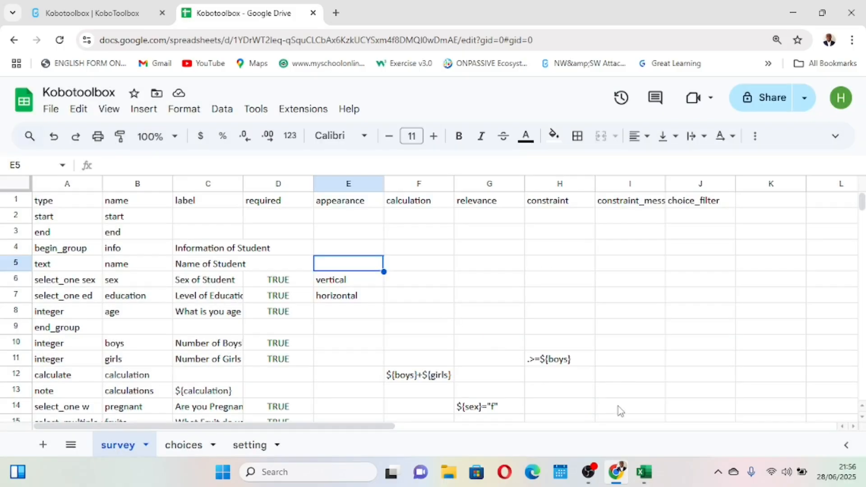